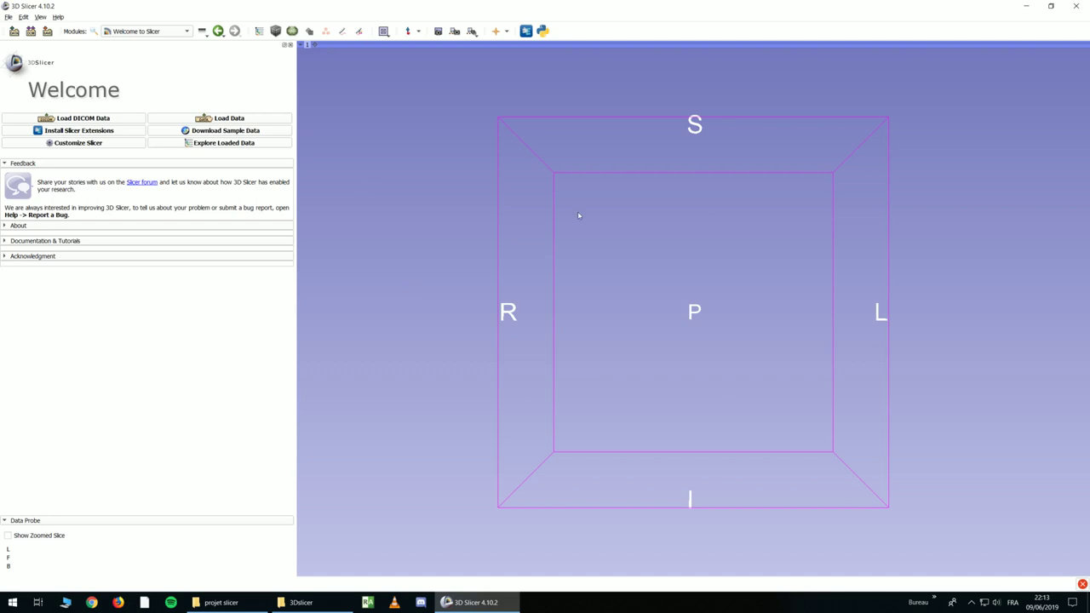
Step: Look around the empty 3D scene, then open the Extensions Manager and close it again
{"action": "mouse_move", "coordinate": [562, 243]}
{"action": "left_mouse_down"}
{"action": "mouse_move", "coordinate": [806, 243]}
{"action": "mouse_move", "coordinate": [574, 238]}
{"action": "left_mouse_up"}
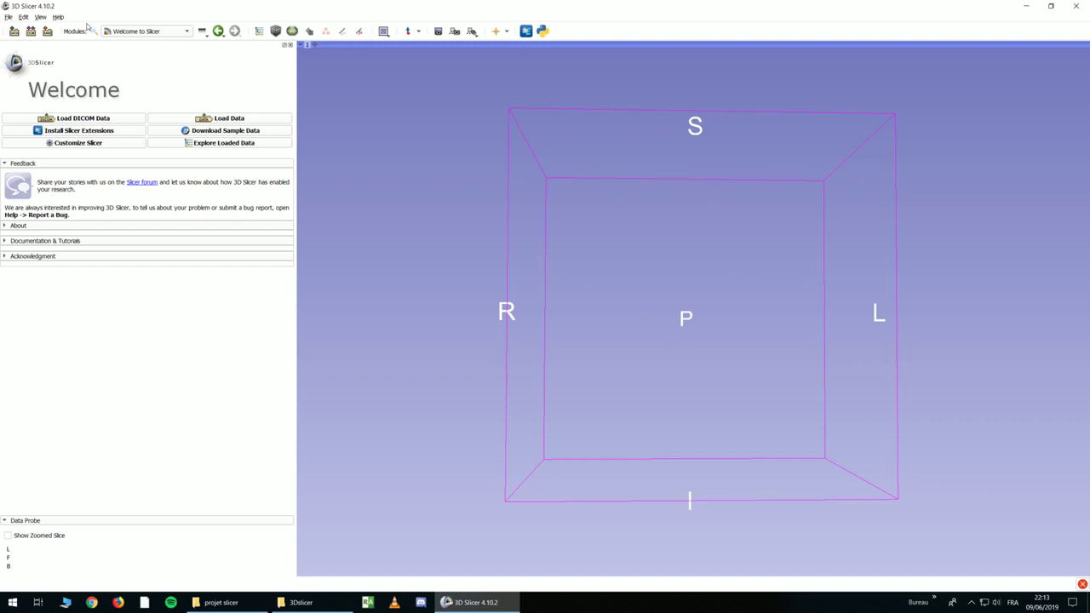
{"action": "left_click", "coordinate": [40, 17]}
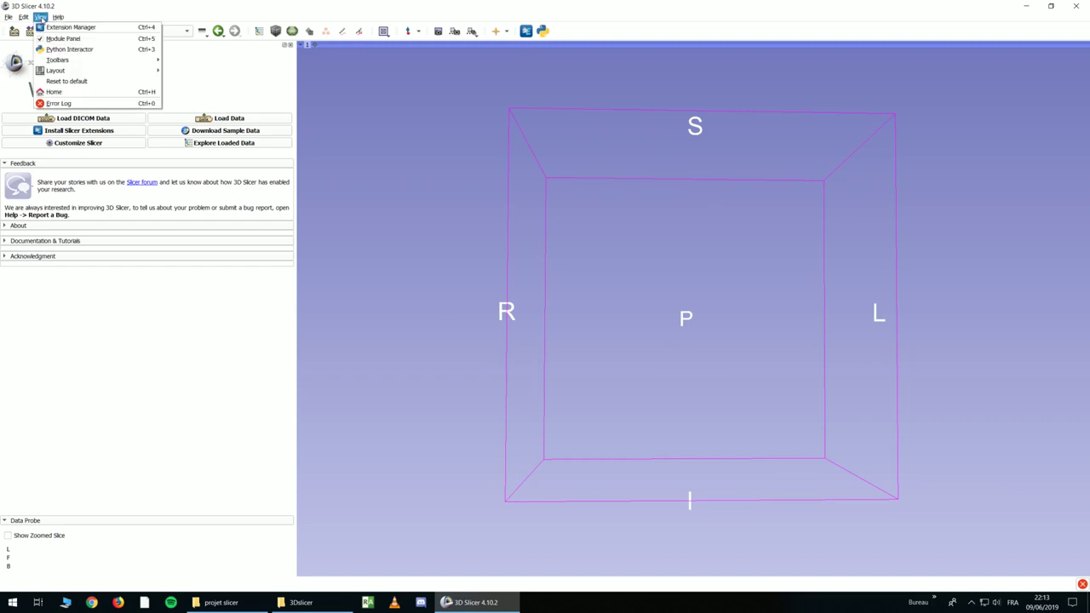
{"action": "left_click", "coordinate": [57, 28]}
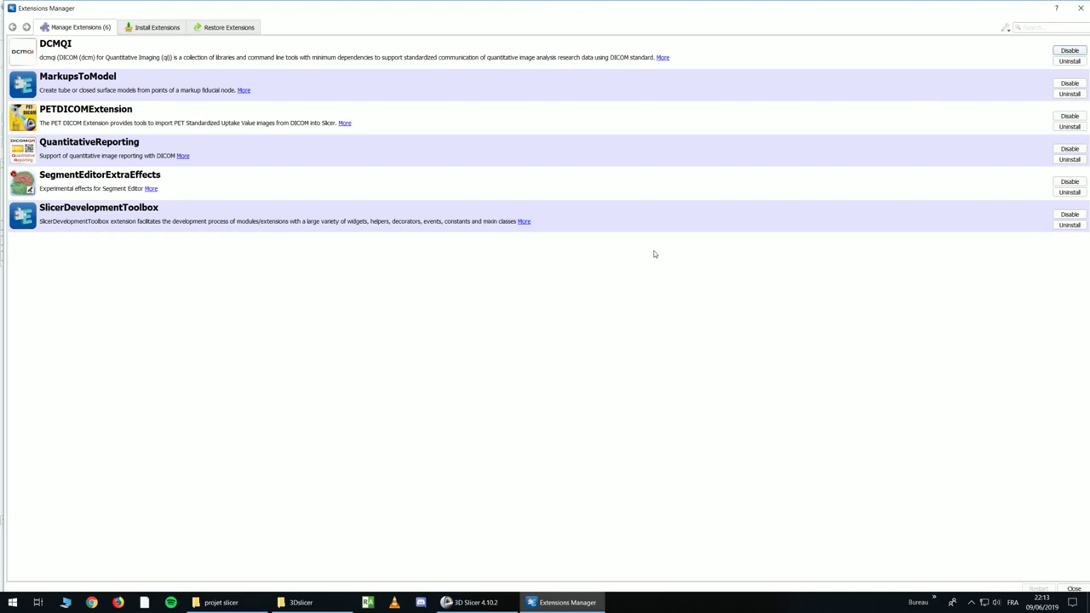
{"action": "left_click", "coordinate": [1080, 7]}
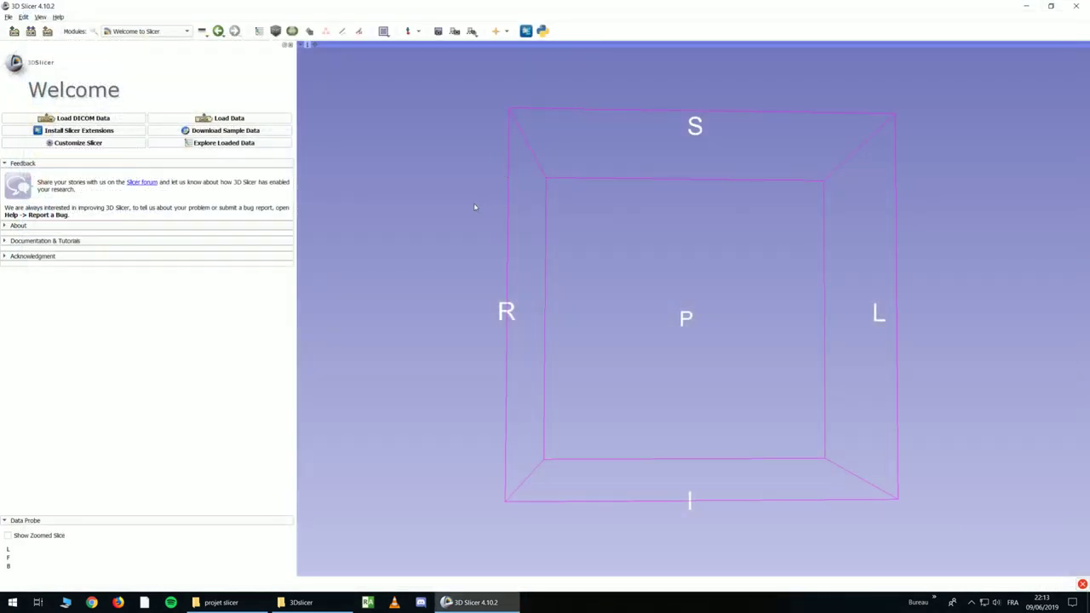
Step: Switch to the Segment Editor module from the modules list
{"action": "left_click", "coordinate": [156, 31]}
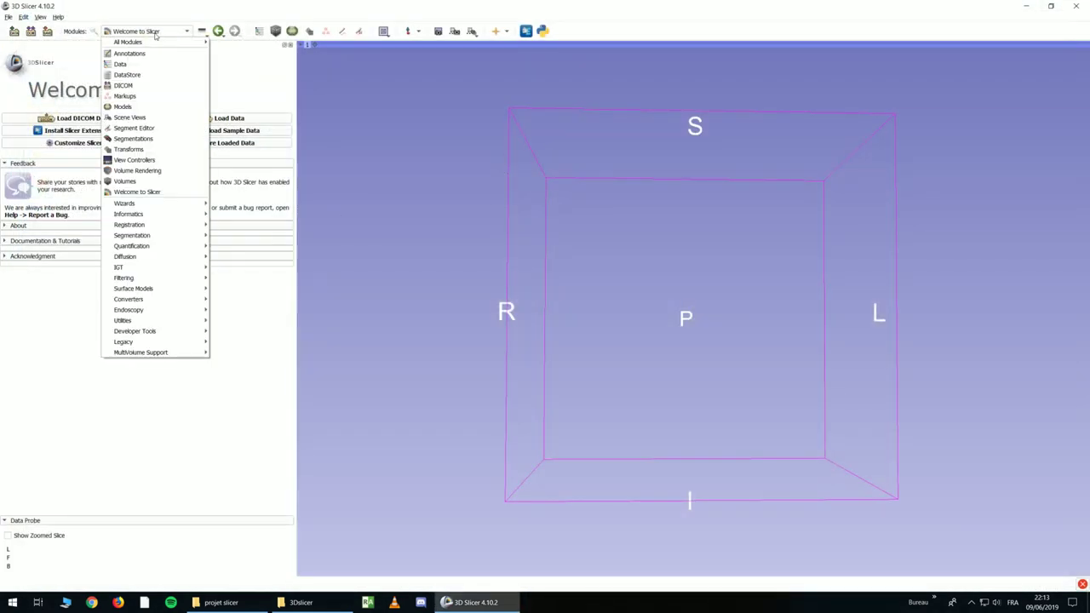
{"action": "left_click", "coordinate": [143, 127]}
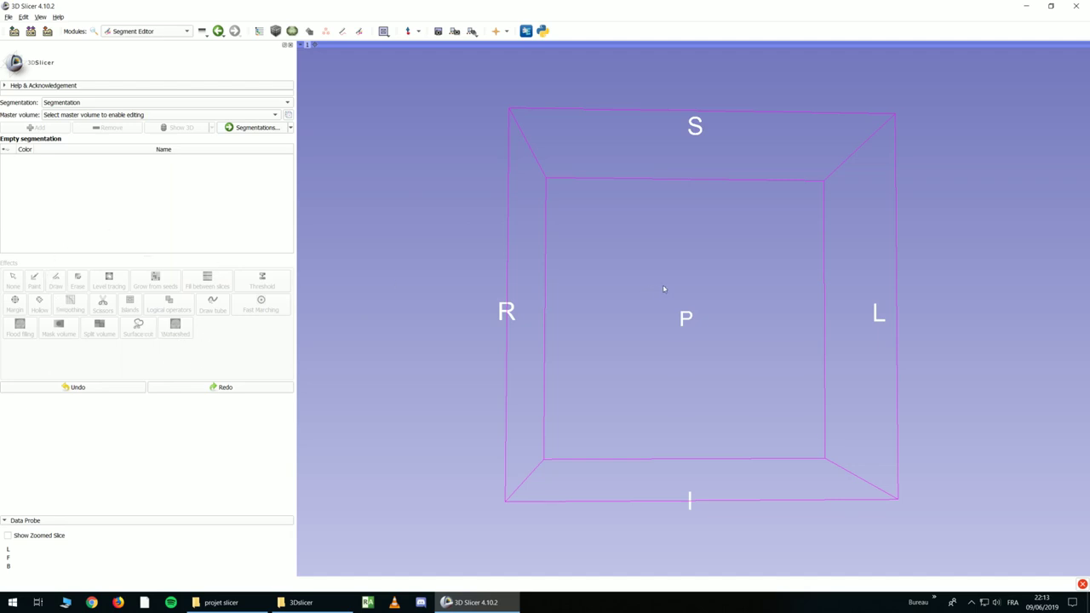
{"action": "left_click_drag", "start_coordinate": [665, 290], "coordinate": [655, 291]}
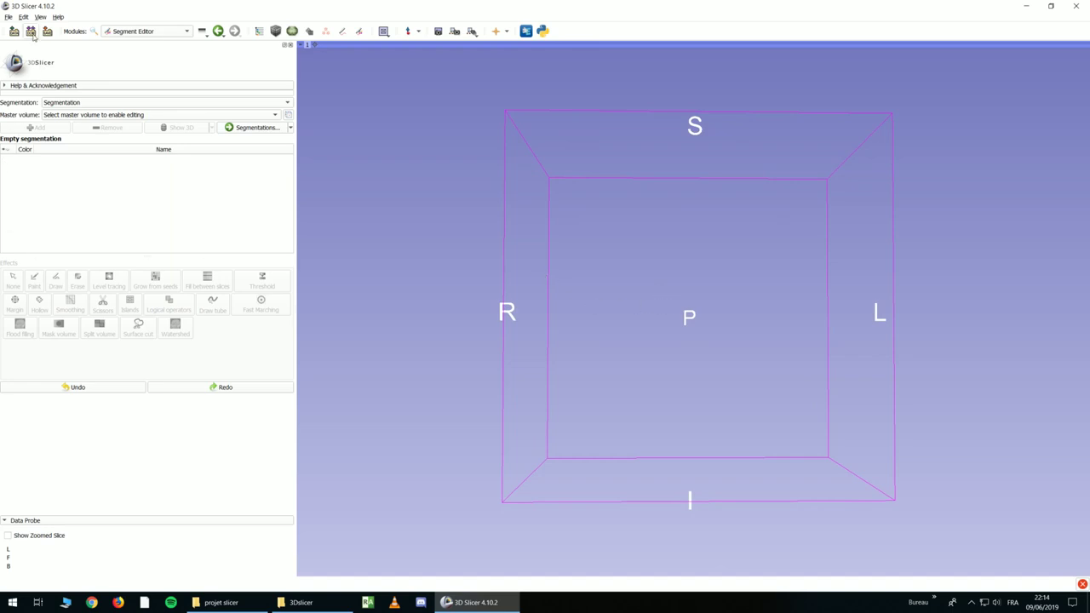
Step: Import the 3Dslicer\DICOM folder into the DICOM Browser, adding the abdominal CT study
{"action": "left_click", "coordinate": [31, 31]}
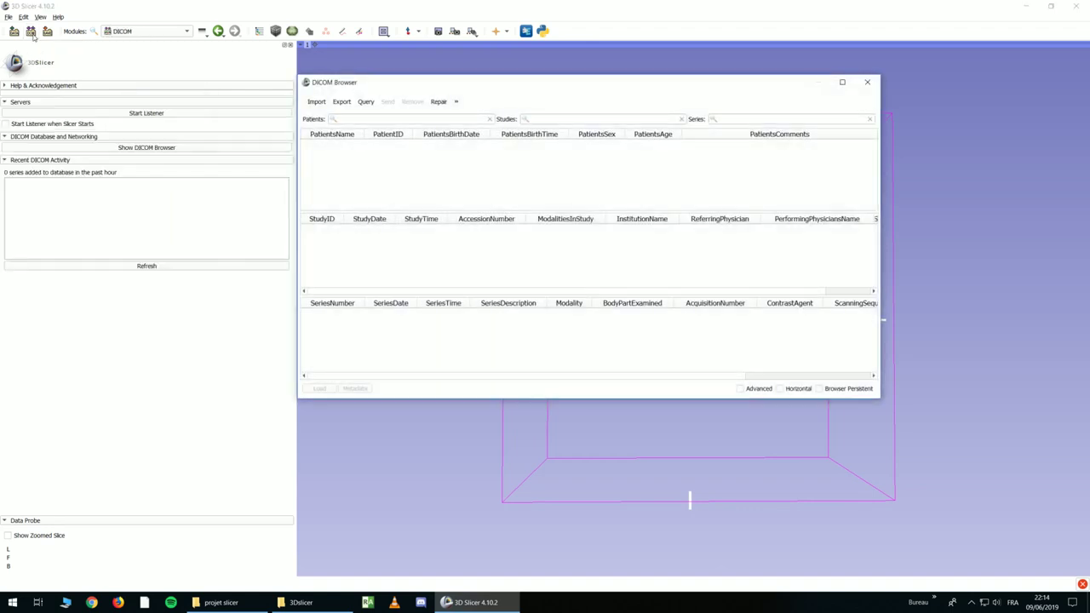
{"action": "left_click", "coordinate": [322, 103]}
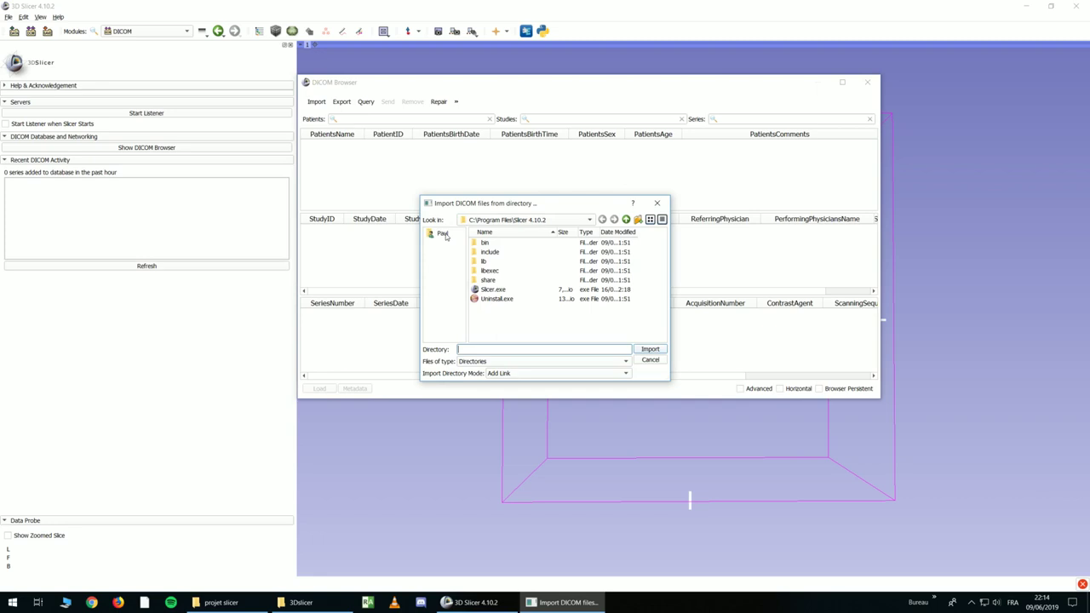
{"action": "left_click", "coordinate": [445, 236]}
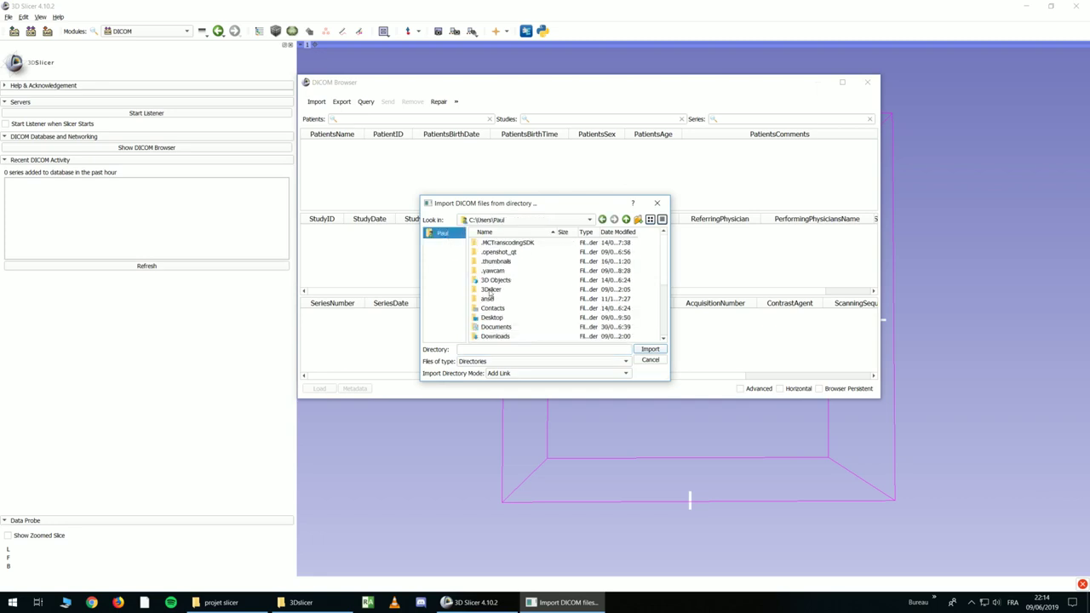
{"action": "left_click", "coordinate": [491, 290]}
{"action": "double_click", "coordinate": [491, 291]}
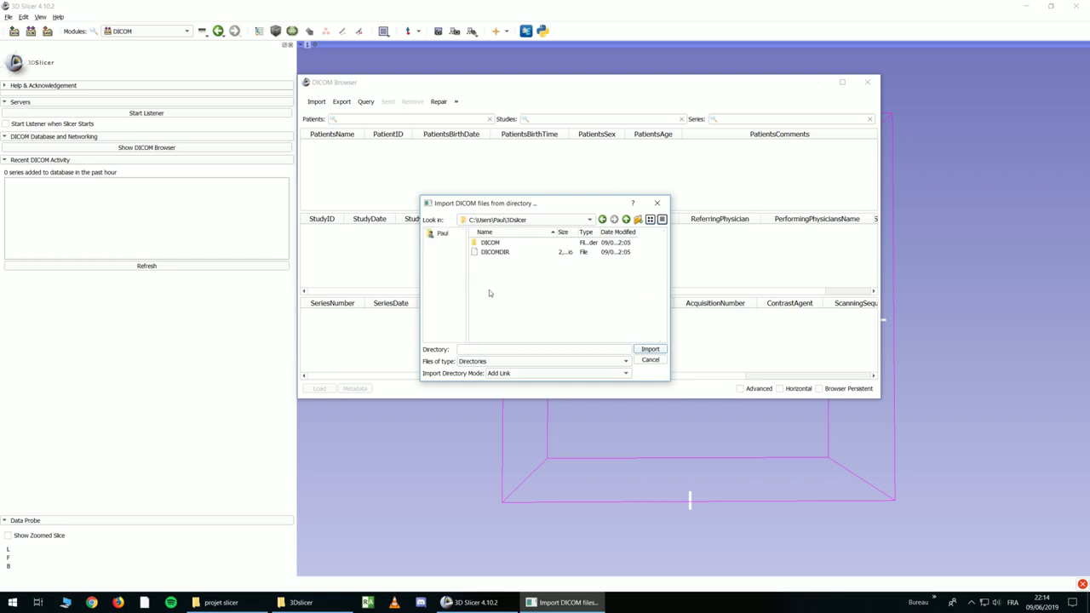
{"action": "left_click", "coordinate": [492, 244]}
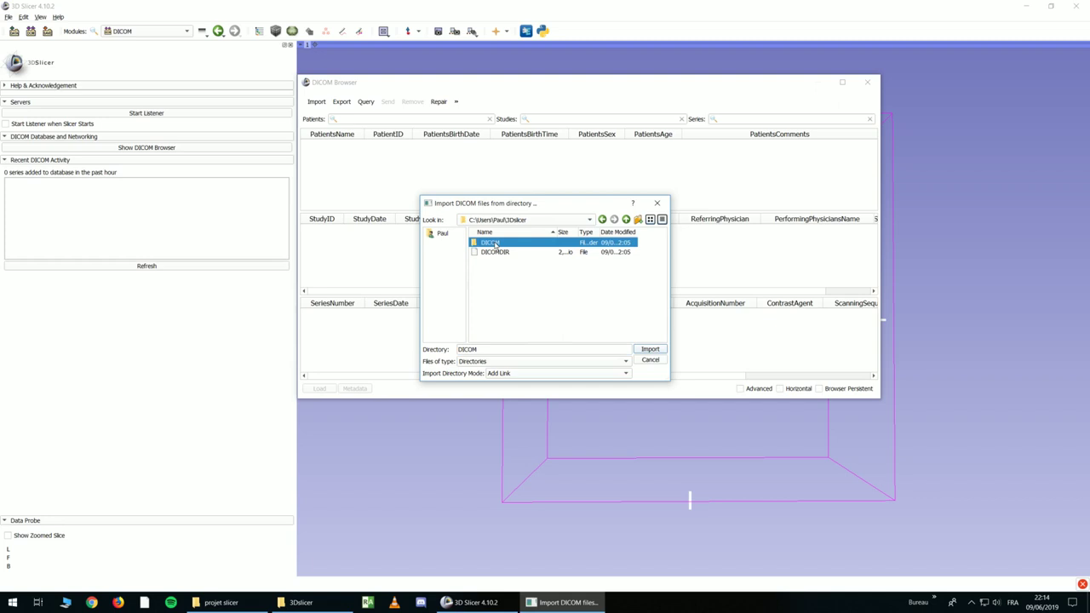
{"action": "left_click", "coordinate": [651, 350]}
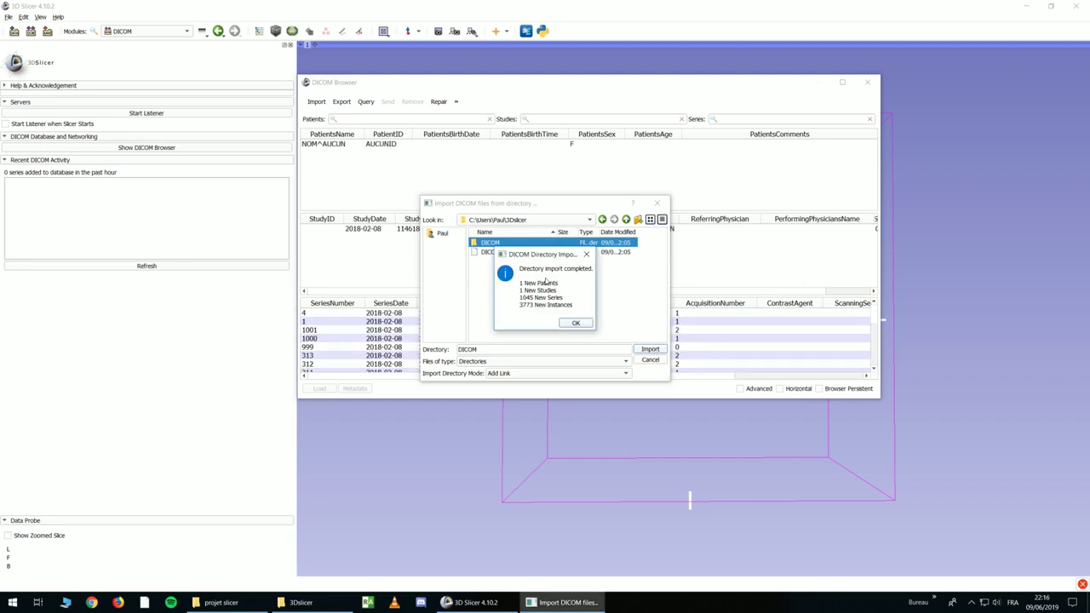
{"action": "left_click", "coordinate": [573, 325]}
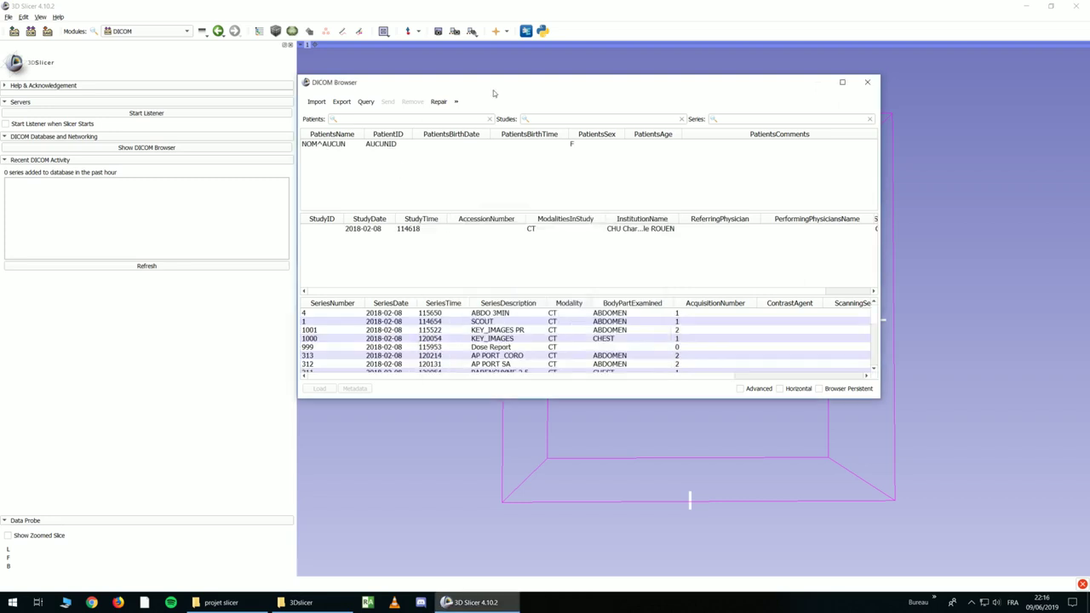
Step: Browse the series list, checking PARENCHYME 2.5, AP PORT CORO, Dose Report and AP PORT SA
{"action": "left_click_drag", "start_coordinate": [494, 83], "coordinate": [516, 69]}
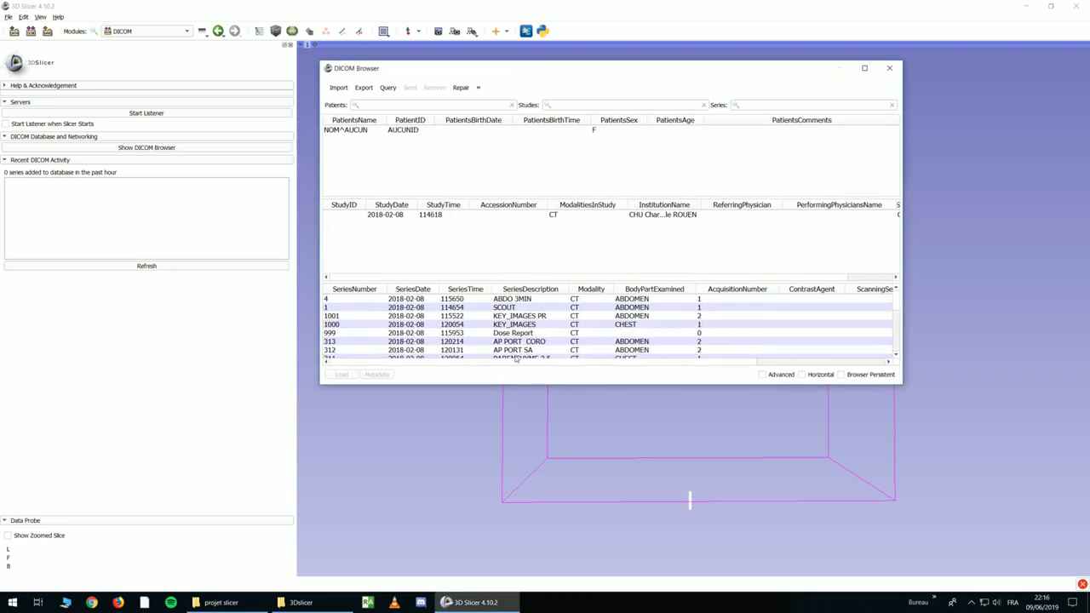
{"action": "scroll", "coordinate": [473, 332], "scroll_direction": "down", "scroll_amount": 3}
{"action": "scroll", "coordinate": [476, 332], "scroll_direction": "up", "scroll_amount": 3}
{"action": "scroll", "coordinate": [491, 333], "scroll_direction": "down", "scroll_amount": 5}
{"action": "scroll", "coordinate": [493, 333], "scroll_direction": "down", "scroll_amount": 3}
{"action": "scroll", "coordinate": [517, 329], "scroll_direction": "up", "scroll_amount": 5}
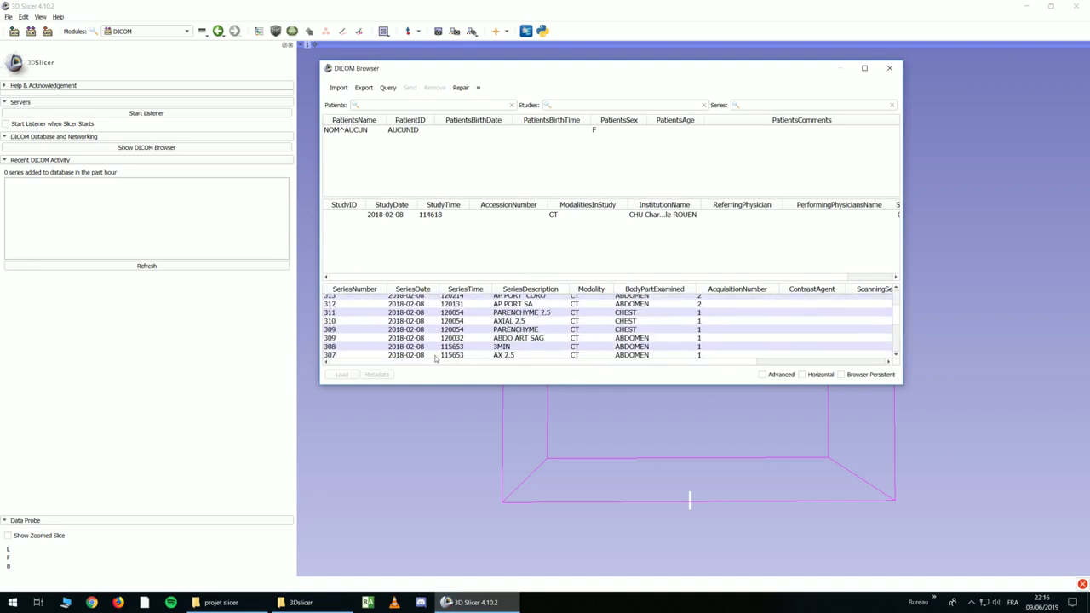
{"action": "left_click", "coordinate": [526, 315]}
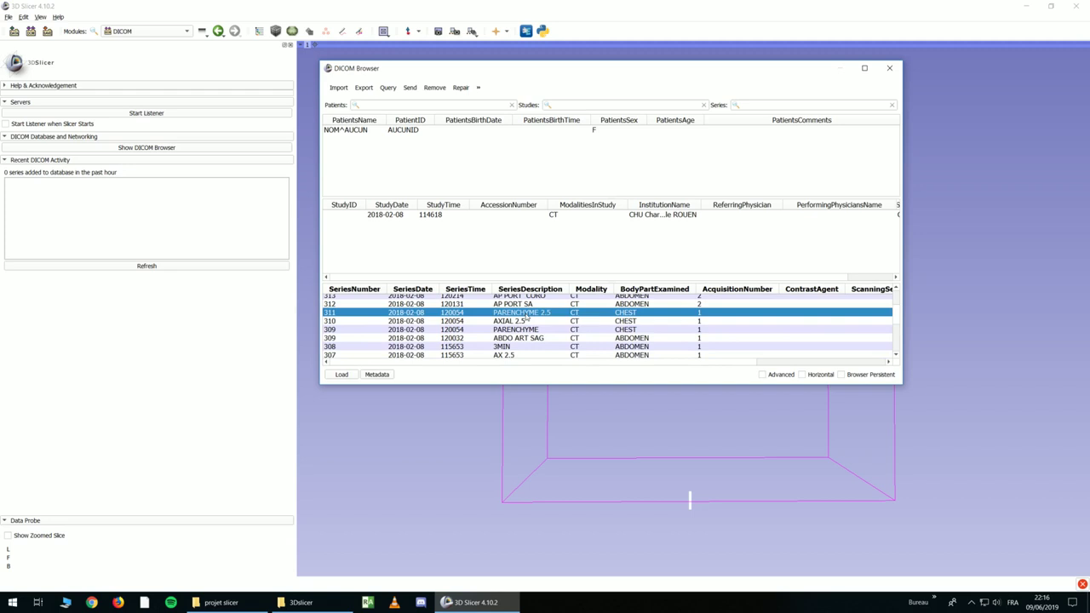
{"action": "scroll", "coordinate": [899, 314], "scroll_direction": "up", "scroll_amount": 1}
{"action": "scroll", "coordinate": [898, 314], "scroll_direction": "up", "scroll_amount": 2}
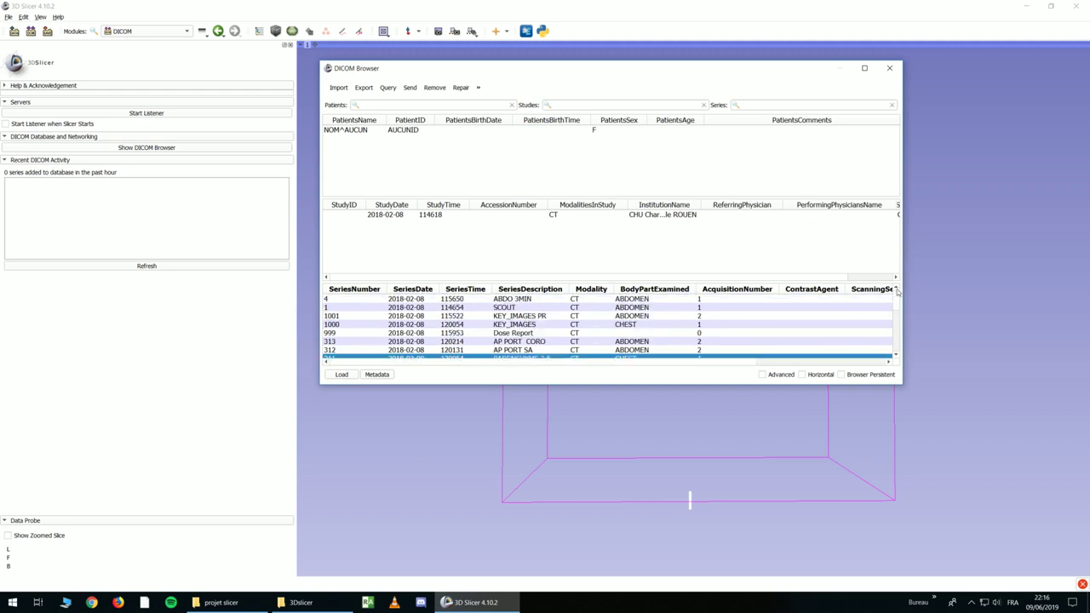
{"action": "scroll", "coordinate": [897, 308], "scroll_direction": "down", "scroll_amount": 1}
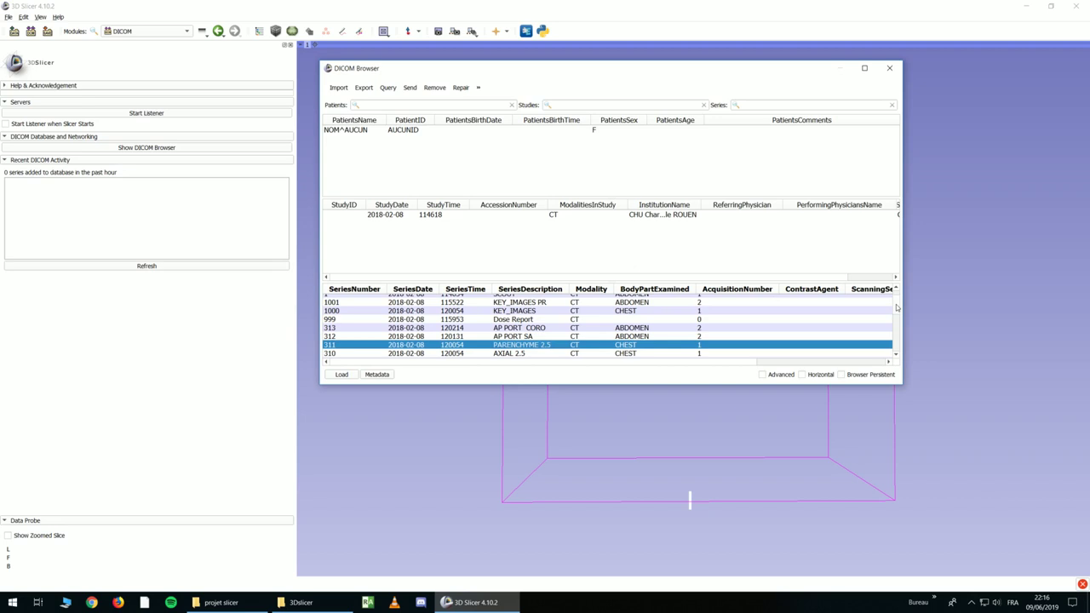
{"action": "left_click", "coordinate": [559, 329]}
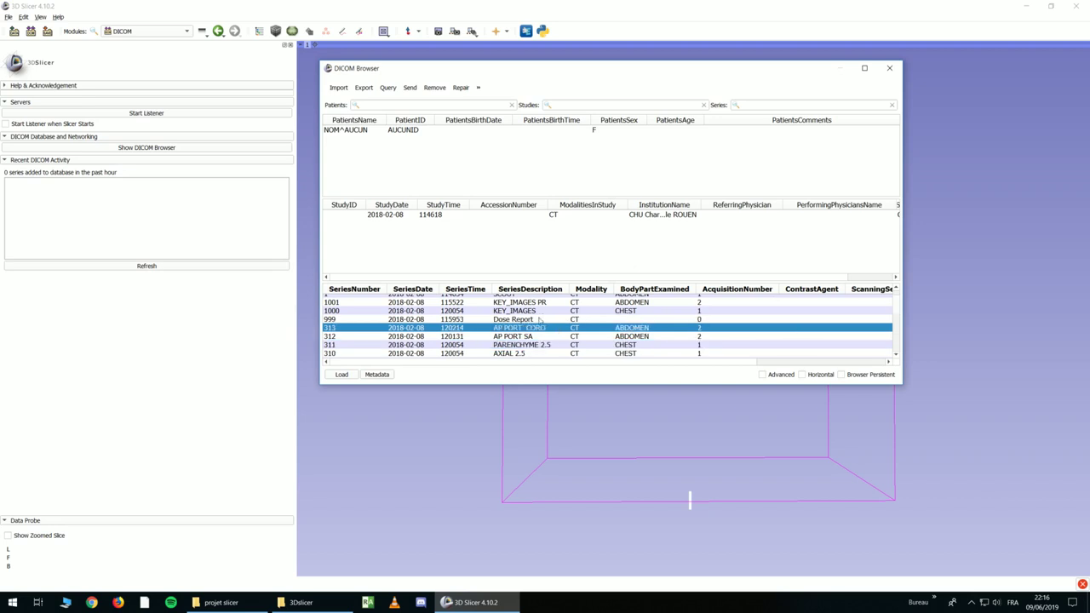
{"action": "left_click", "coordinate": [540, 319]}
{"action": "left_click", "coordinate": [528, 337]}
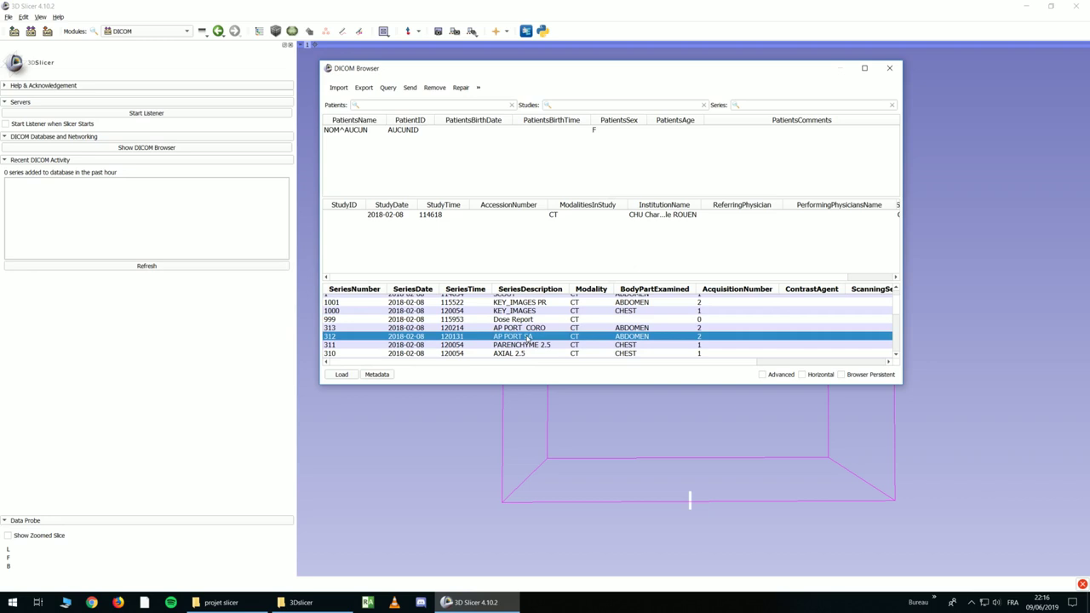
{"action": "scroll", "coordinate": [535, 332], "scroll_direction": "down", "scroll_amount": 1}
{"action": "left_click", "coordinate": [540, 324]}
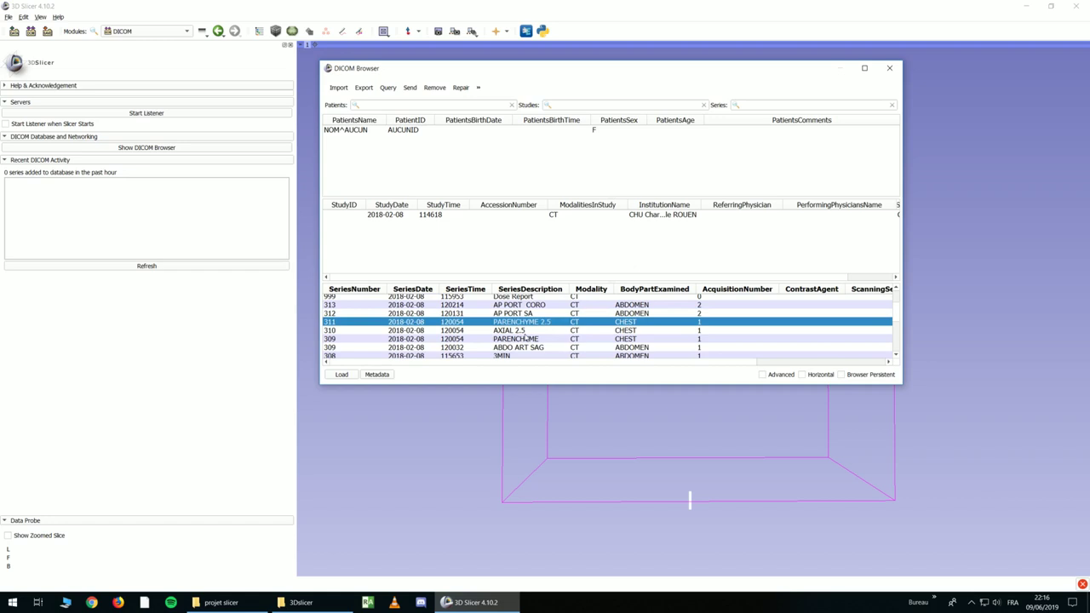
Step: Pick the PORTAL series 304 over PORTAL 2.5 and load it
{"action": "scroll", "coordinate": [576, 330], "scroll_direction": "down", "scroll_amount": 1}
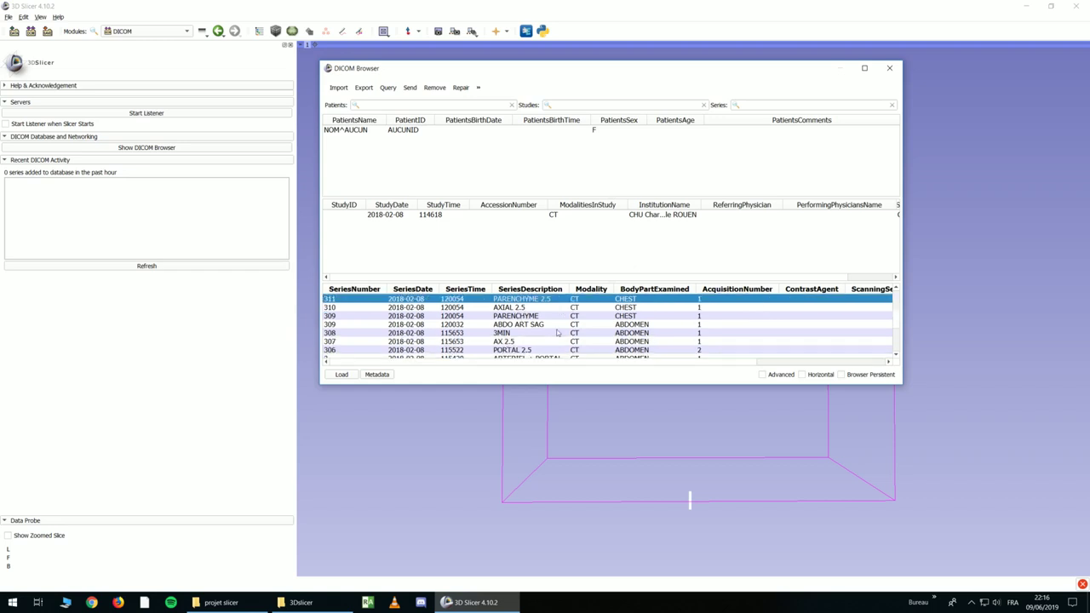
{"action": "left_click", "coordinate": [521, 350]}
{"action": "scroll", "coordinate": [528, 340], "scroll_direction": "down", "scroll_amount": 1}
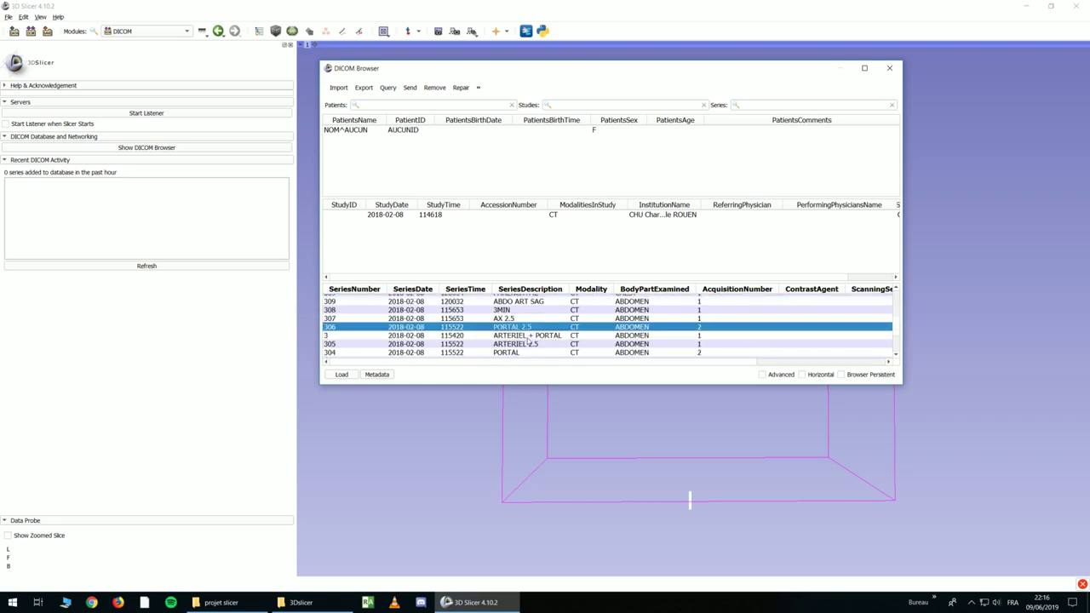
{"action": "scroll", "coordinate": [531, 330], "scroll_direction": "down", "scroll_amount": 1}
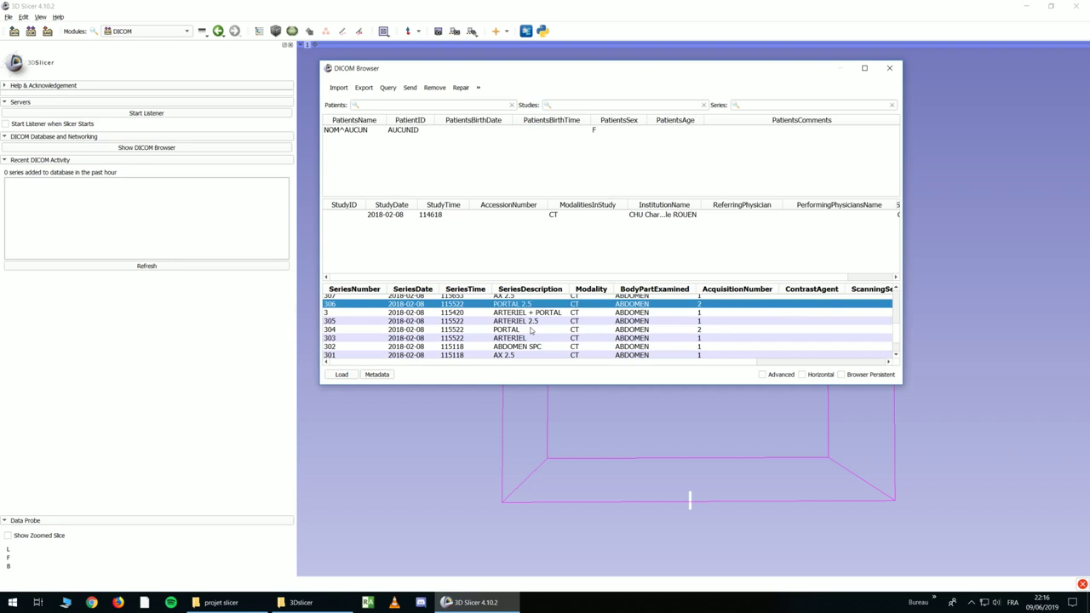
{"action": "scroll", "coordinate": [520, 335], "scroll_direction": "up", "scroll_amount": 1}
{"action": "left_click", "coordinate": [516, 337]}
{"action": "scroll", "coordinate": [516, 338], "scroll_direction": "down", "scroll_amount": 1}
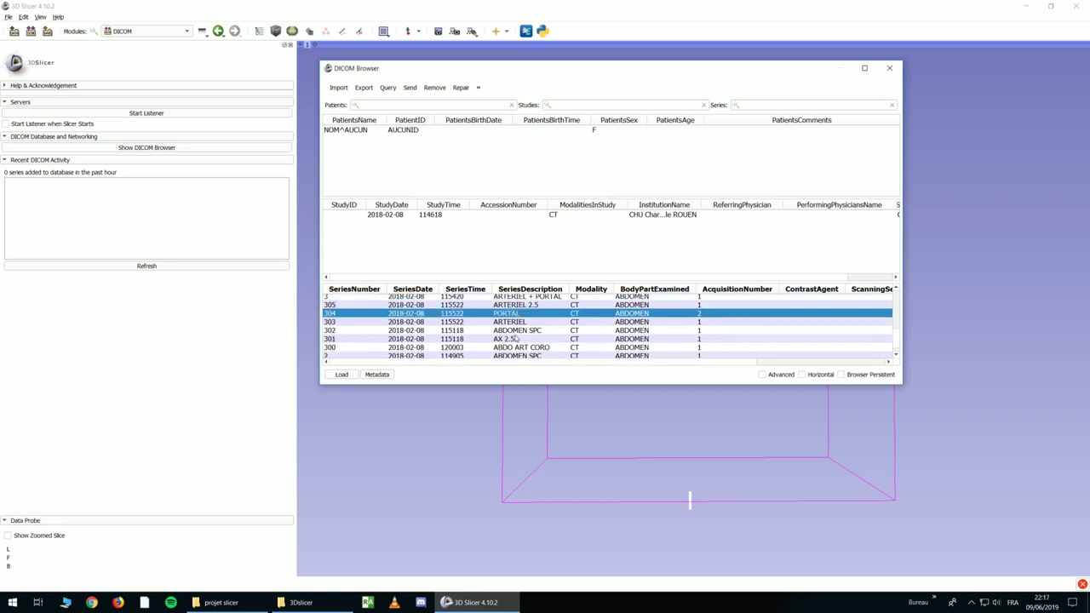
{"action": "left_click", "coordinate": [342, 374]}
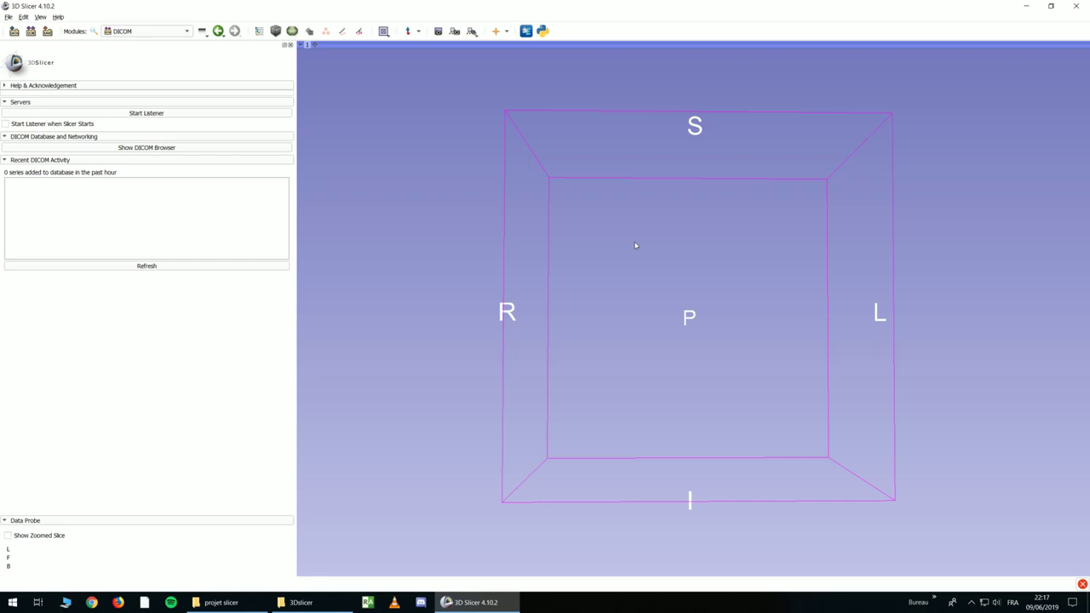
Step: Rotate the 3D view to inspect the orientation box after loading finishes
{"action": "left_click_drag", "start_coordinate": [635, 245], "coordinate": [641, 290]}
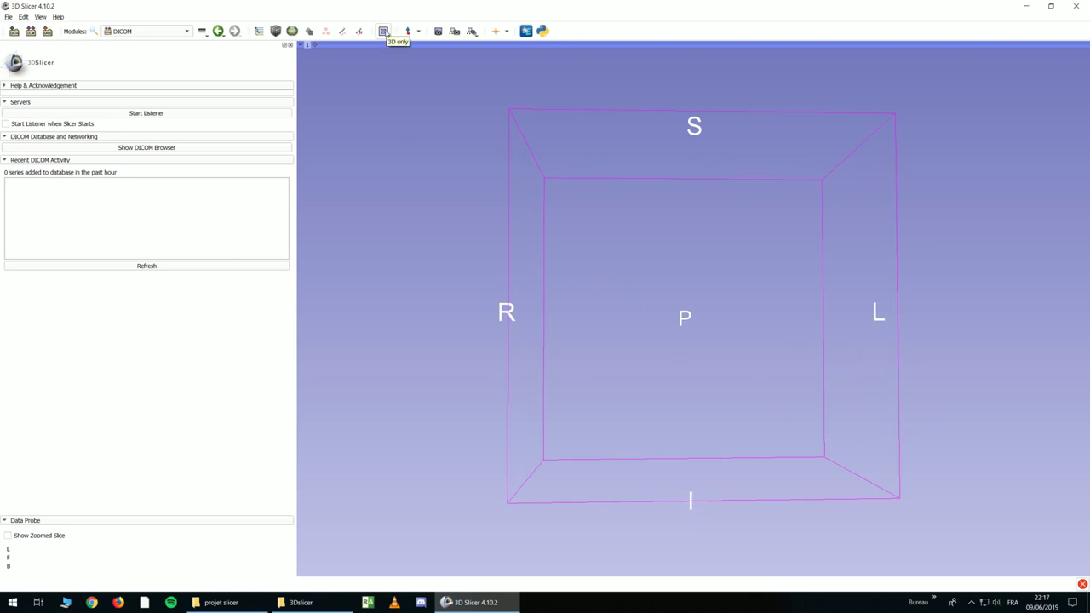
Step: Try the Conventional and Conventional Widescreen layouts, settle on Four-Up, and move the axial slice
{"action": "left_click", "coordinate": [384, 32]}
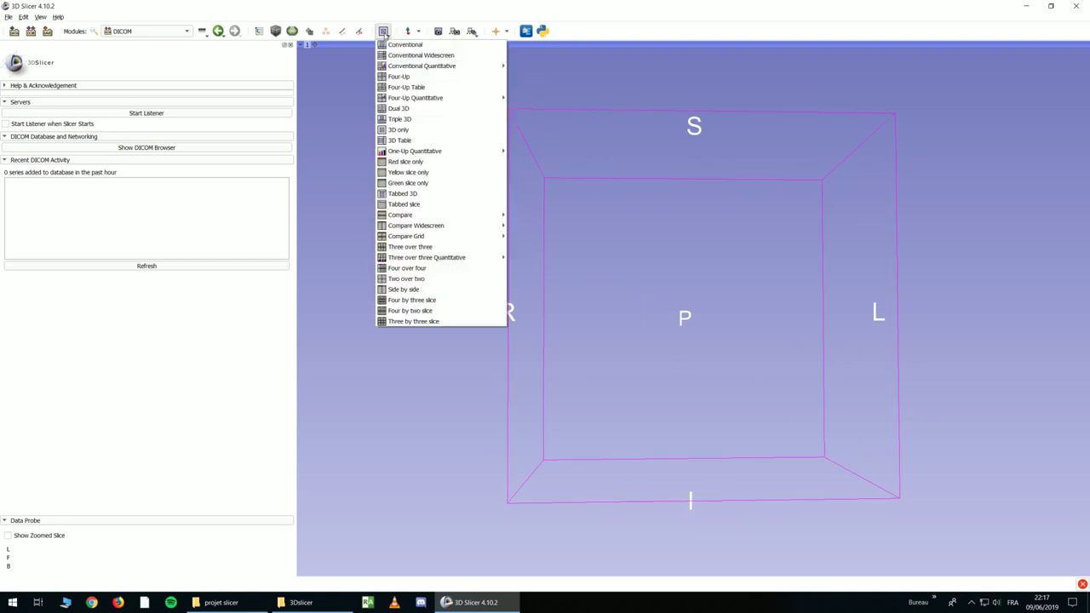
{"action": "left_click", "coordinate": [389, 44]}
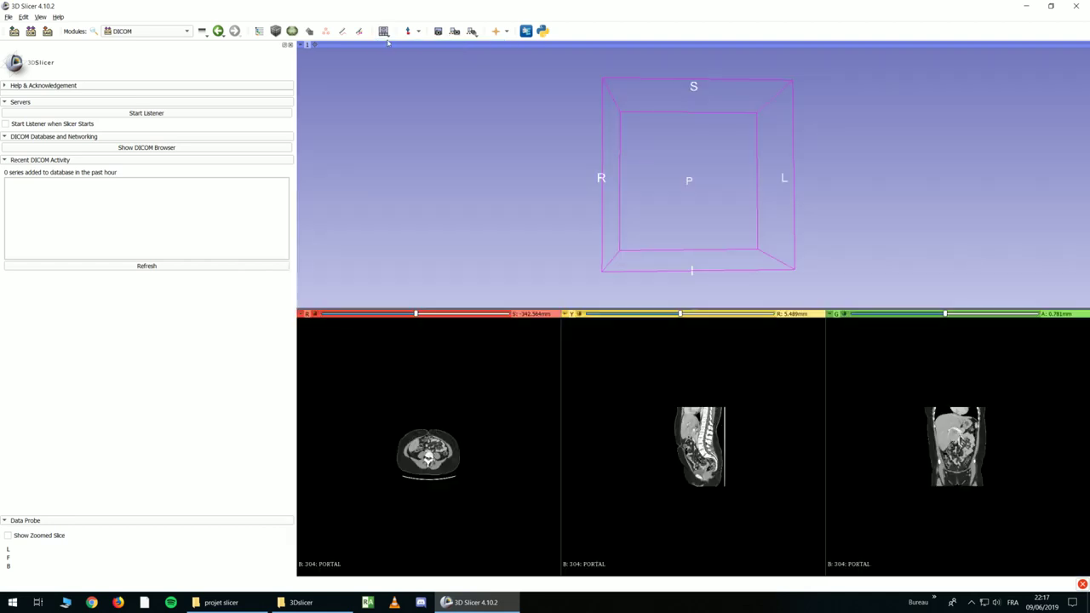
{"action": "left_click", "coordinate": [383, 33]}
{"action": "left_click", "coordinate": [406, 56]}
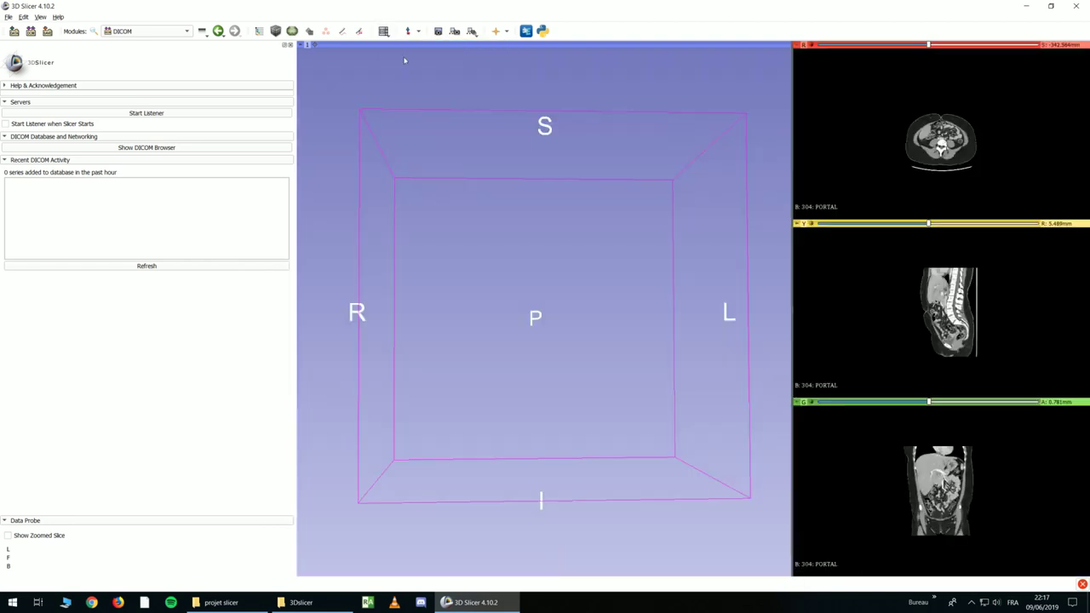
{"action": "left_click", "coordinate": [384, 32]}
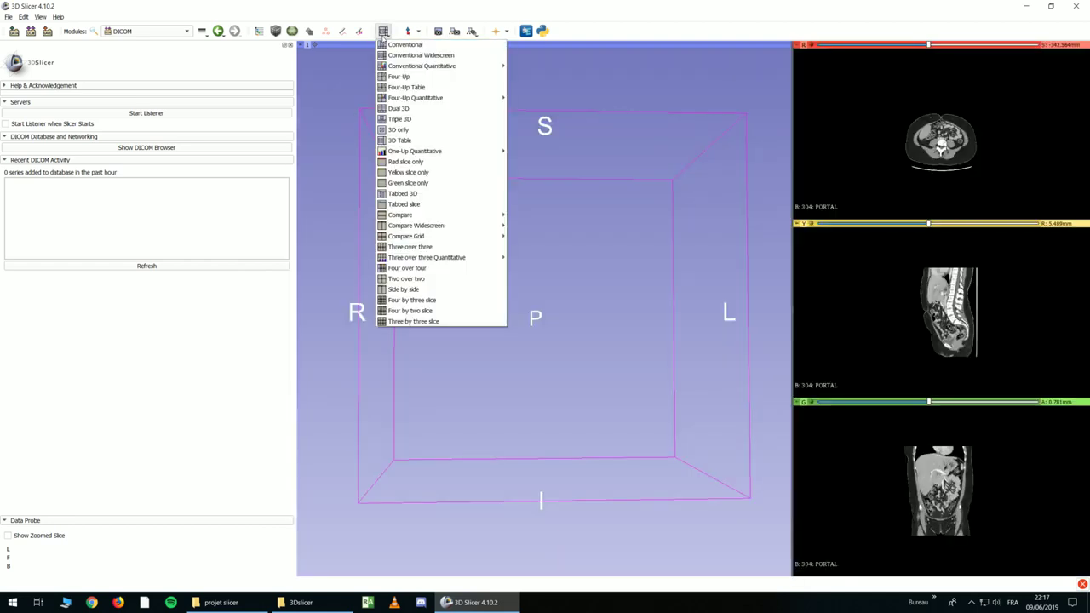
{"action": "left_click", "coordinate": [399, 76]}
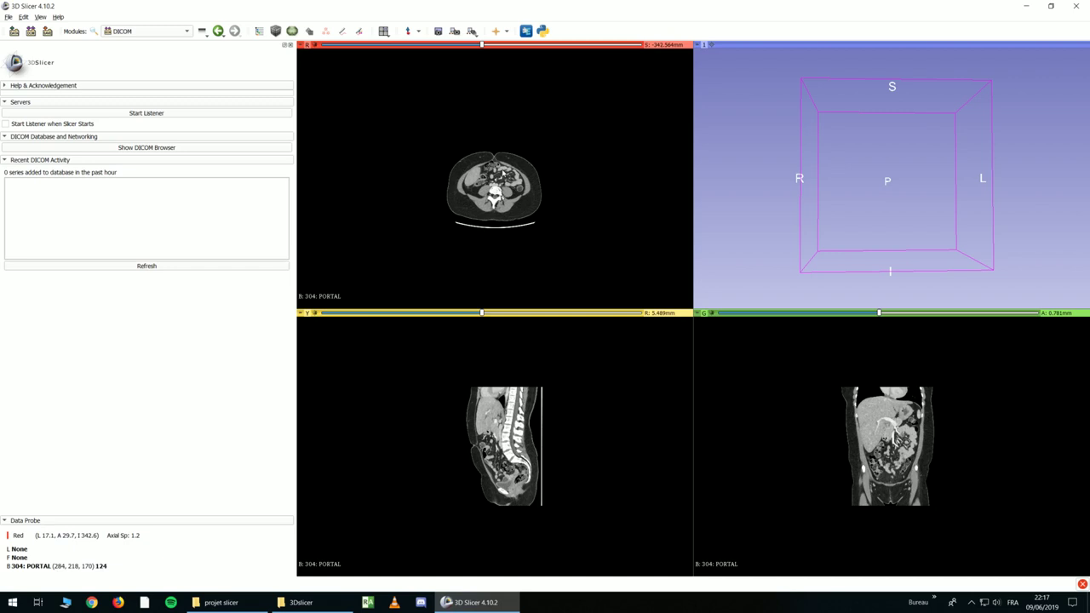
{"action": "left_click_drag", "start_coordinate": [484, 45], "coordinate": [503, 56]}
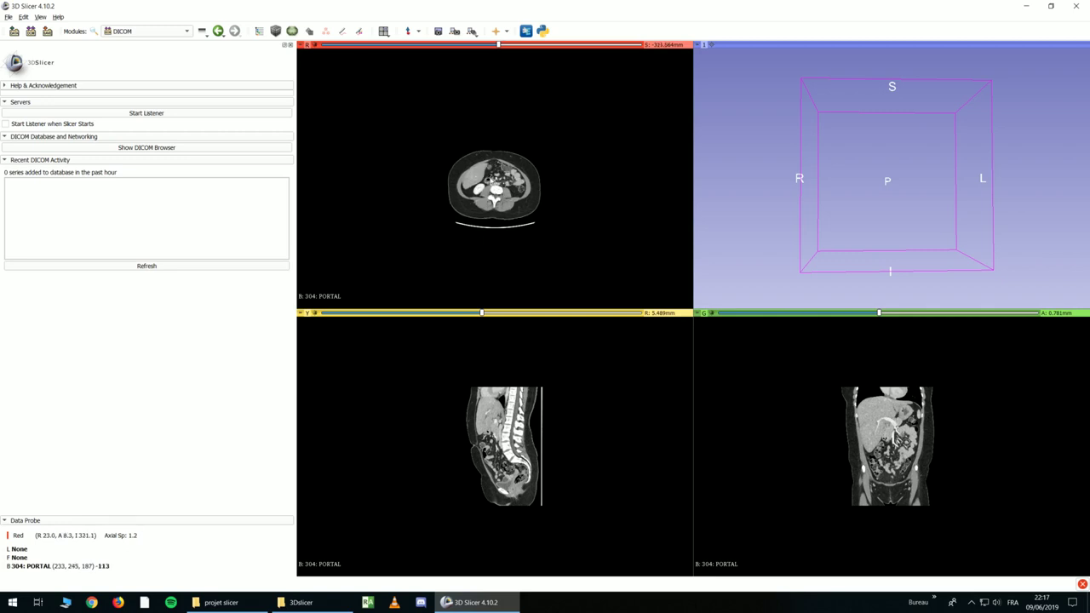
{"action": "scroll", "coordinate": [494, 183], "scroll_direction": "down", "scroll_amount": 10}
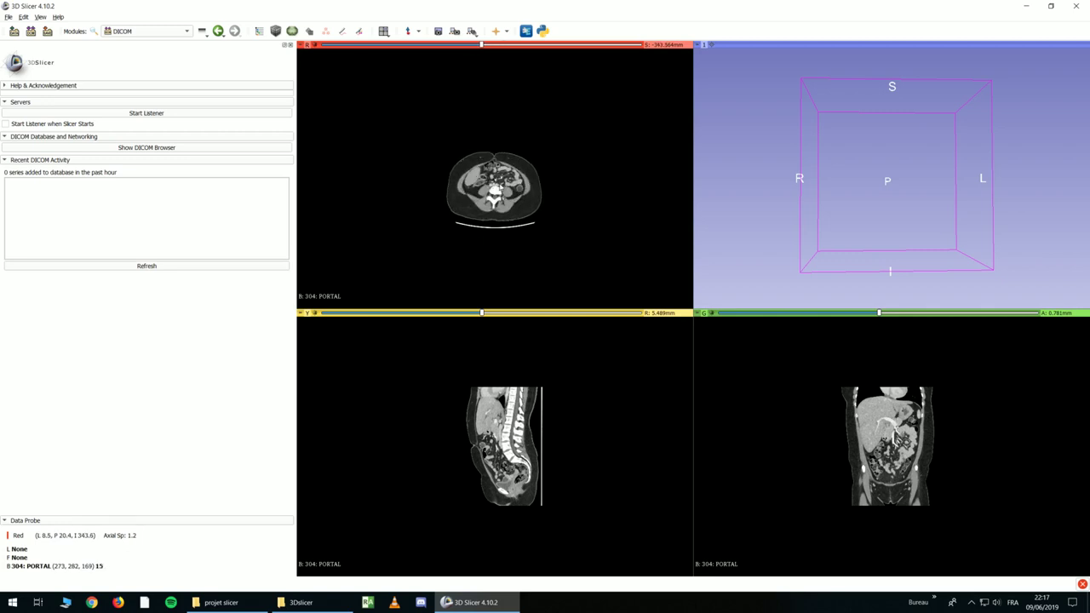
Step: Scroll the axial view to about -324.8 mm, zoom and pan it, then zoom the sagittal view
{"action": "scroll", "coordinate": [494, 183], "scroll_direction": "up", "scroll_amount": 10}
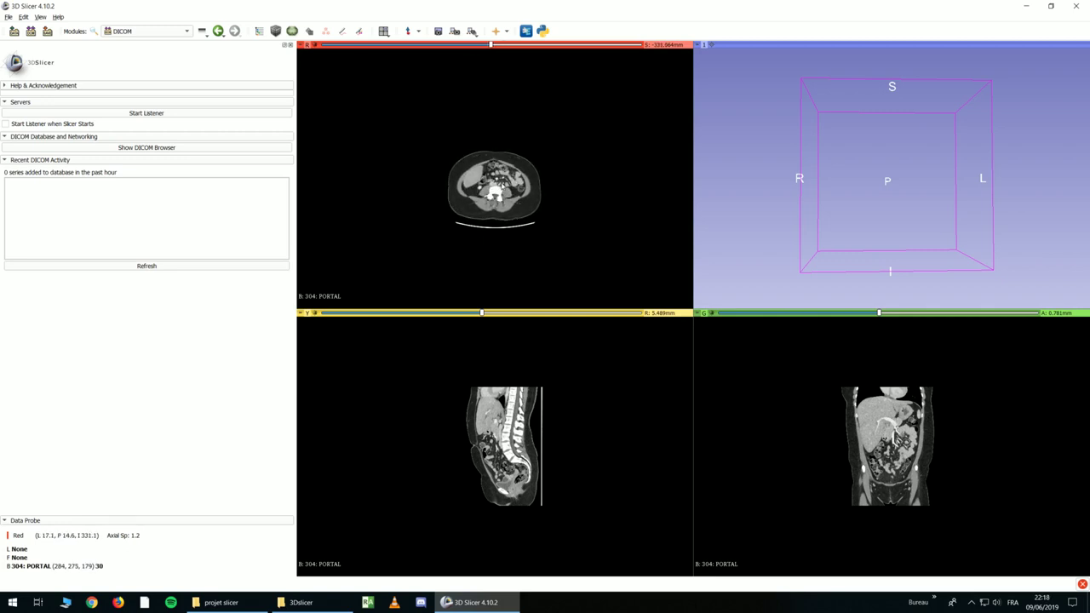
{"action": "scroll", "coordinate": [494, 183], "scroll_direction": "up", "scroll_amount": 6}
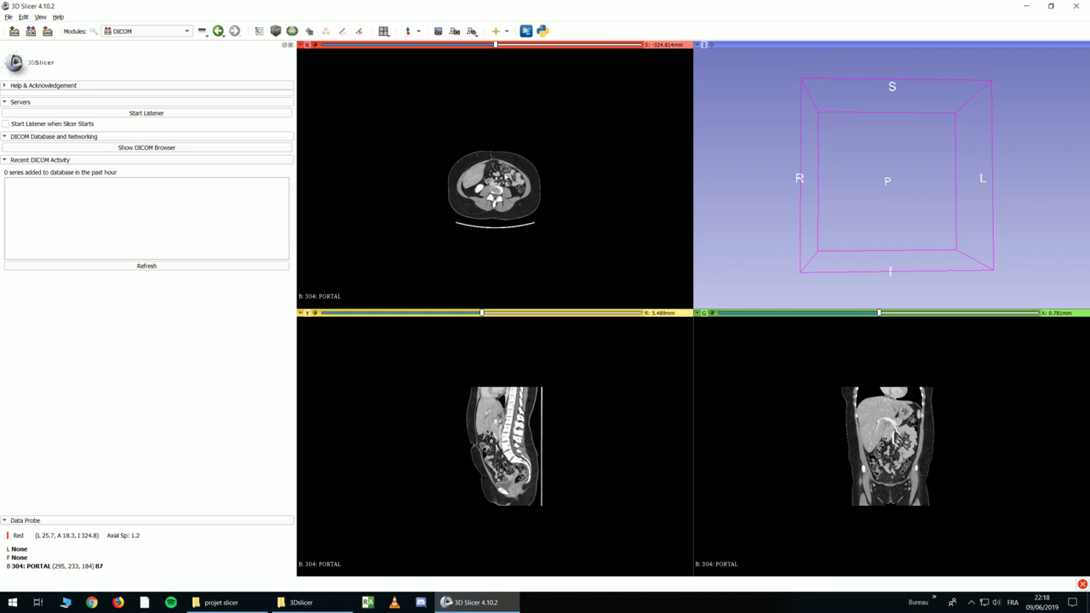
{"action": "right_click_drag", "start_coordinate": [492, 255], "coordinate": [495, 298]}
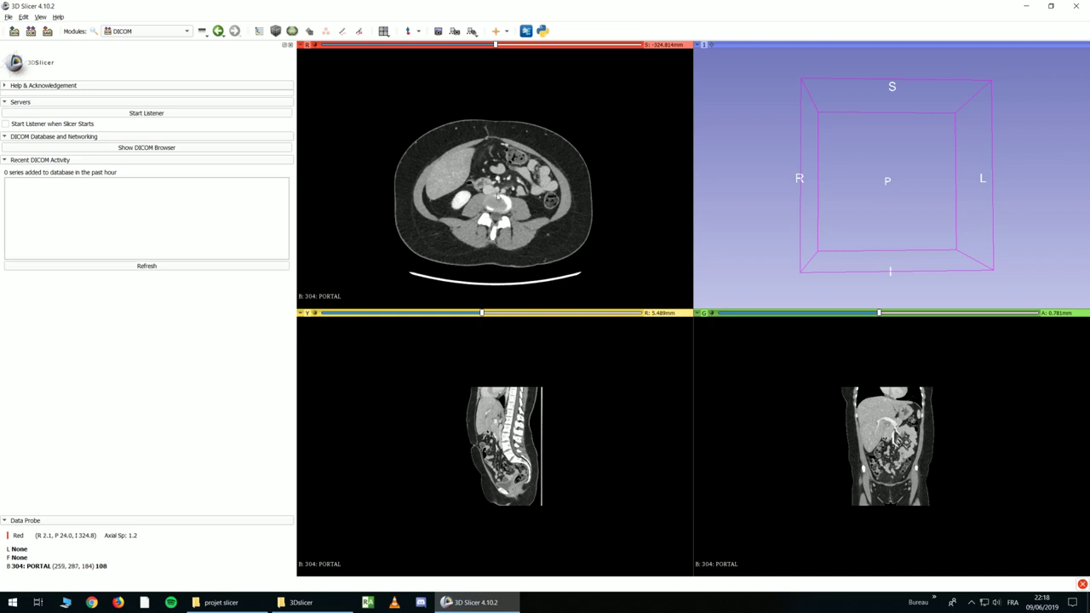
{"action": "scroll", "coordinate": [499, 193], "scroll_direction": "up", "scroll_amount": 2, "text": "ctrl"}
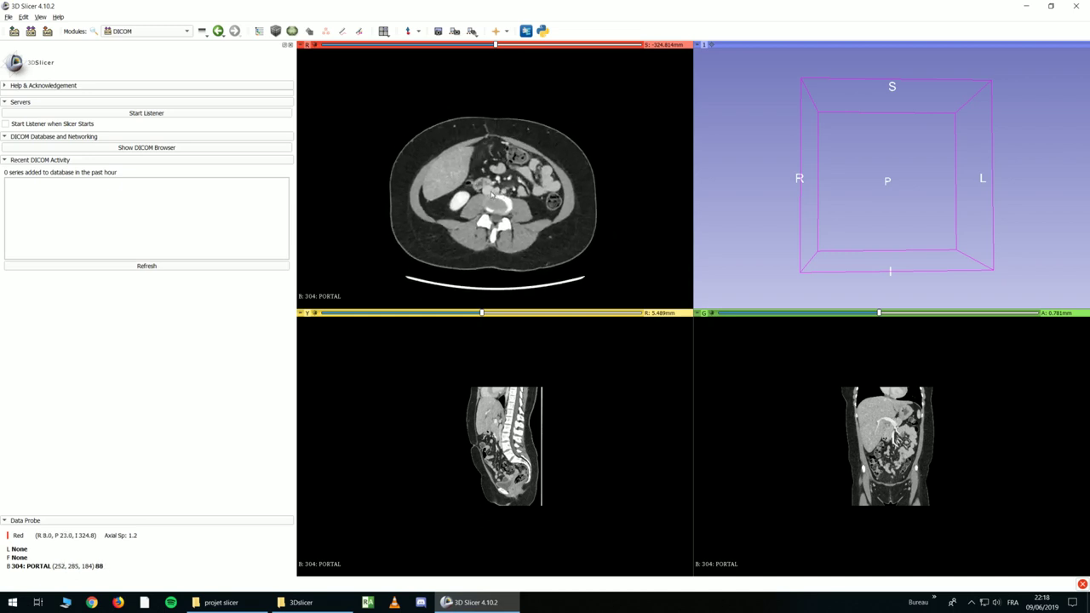
{"action": "mouse_move", "coordinate": [492, 195]}
{"action": "middle_mouse_down"}
{"action": "mouse_move", "coordinate": [516, 195]}
{"action": "mouse_move", "coordinate": [455, 196]}
{"action": "mouse_move", "coordinate": [494, 196]}
{"action": "mouse_move", "coordinate": [516, 182]}
{"action": "mouse_move", "coordinate": [483, 191]}
{"action": "mouse_move", "coordinate": [519, 171]}
{"action": "mouse_move", "coordinate": [496, 180]}
{"action": "middle_mouse_up"}
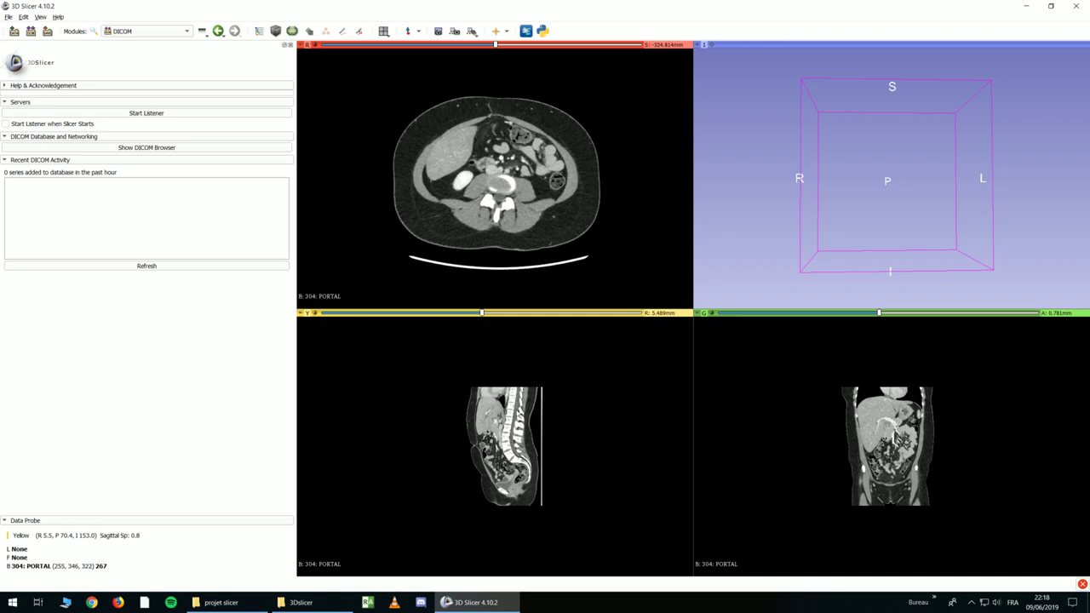
{"action": "right_click_drag", "start_coordinate": [511, 465], "coordinate": [508, 407]}
Step: Zoom the sagittal, coronal and axial slices in on the abdomen and liver
{"action": "right_click_drag", "start_coordinate": [896, 439], "coordinate": [891, 434]}
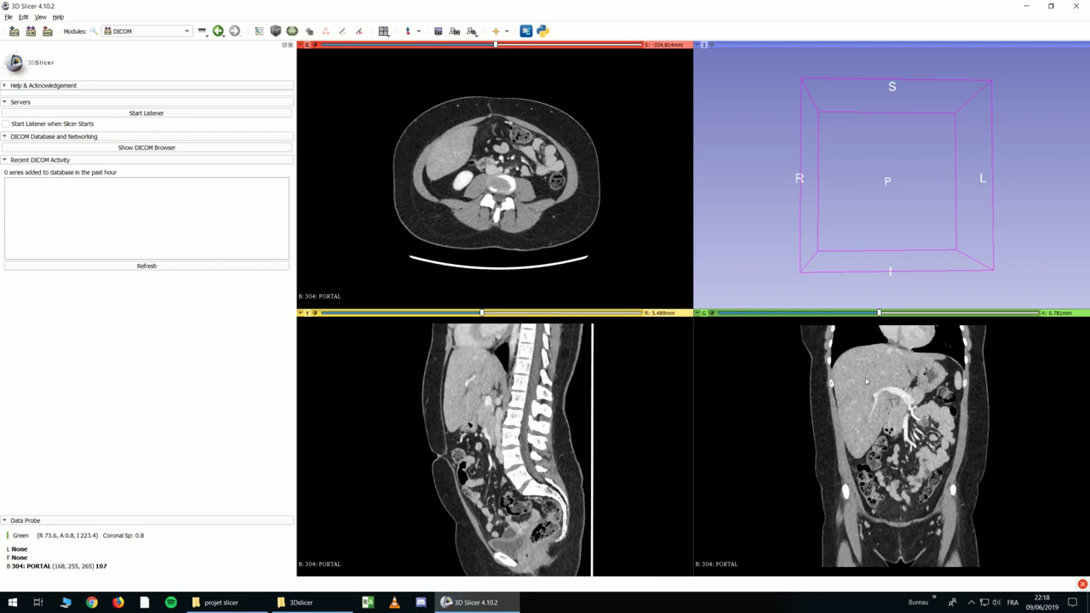
{"action": "right_click_drag", "start_coordinate": [879, 356], "coordinate": [882, 365]}
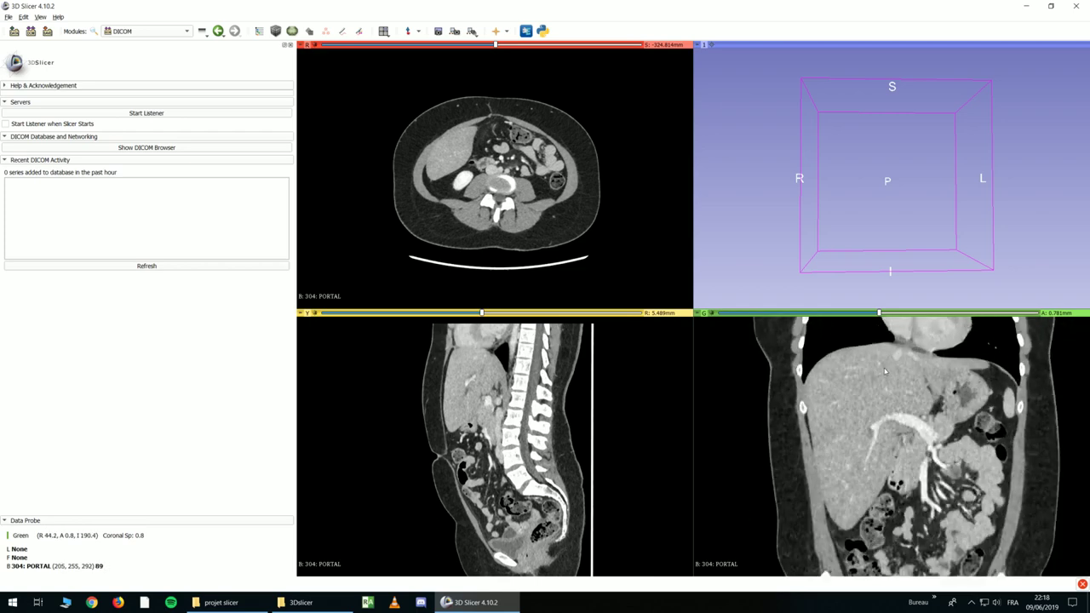
{"action": "right_click_drag", "start_coordinate": [486, 384], "coordinate": [497, 426]}
{"action": "right_click_drag", "start_coordinate": [499, 174], "coordinate": [464, 151]}
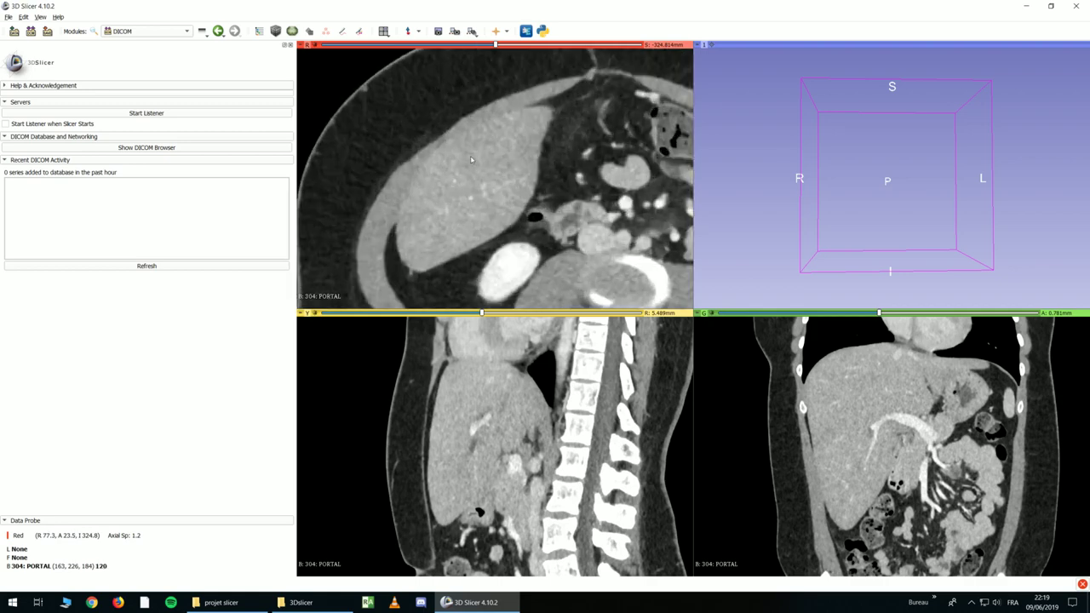
{"action": "scroll", "coordinate": [455, 145], "scroll_direction": "up", "scroll_amount": 3}
{"action": "scroll", "coordinate": [469, 153], "scroll_direction": "up", "scroll_amount": 13}
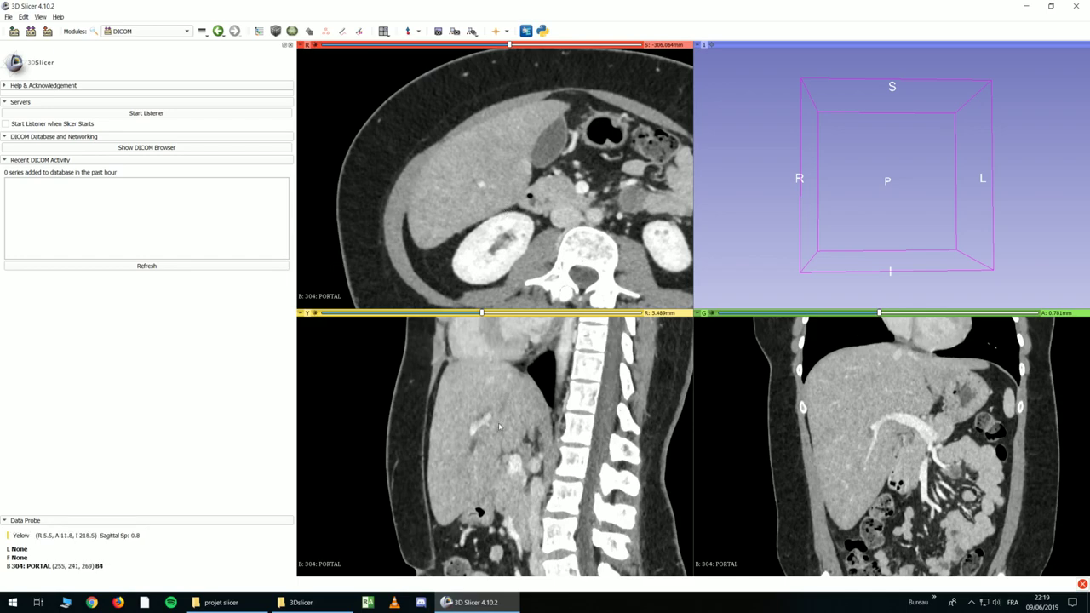
Step: Shift-navigate over the sagittal view: axial near -229.4 mm, coronal near -35.0 mm through both kidneys
{"action": "key", "text": "shift"}
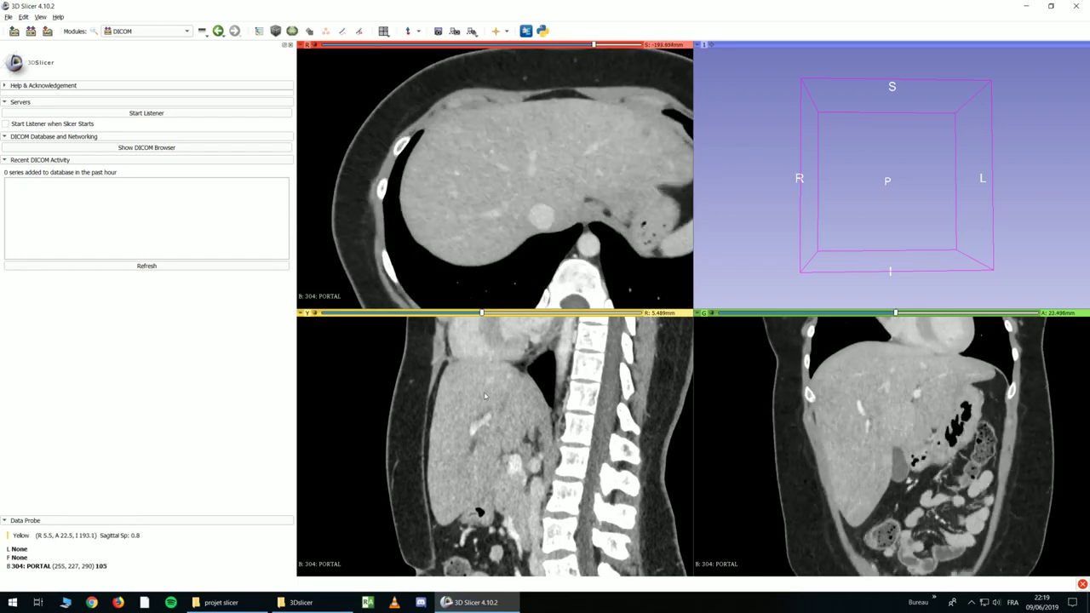
{"action": "mouse_move", "coordinate": [480, 418]}
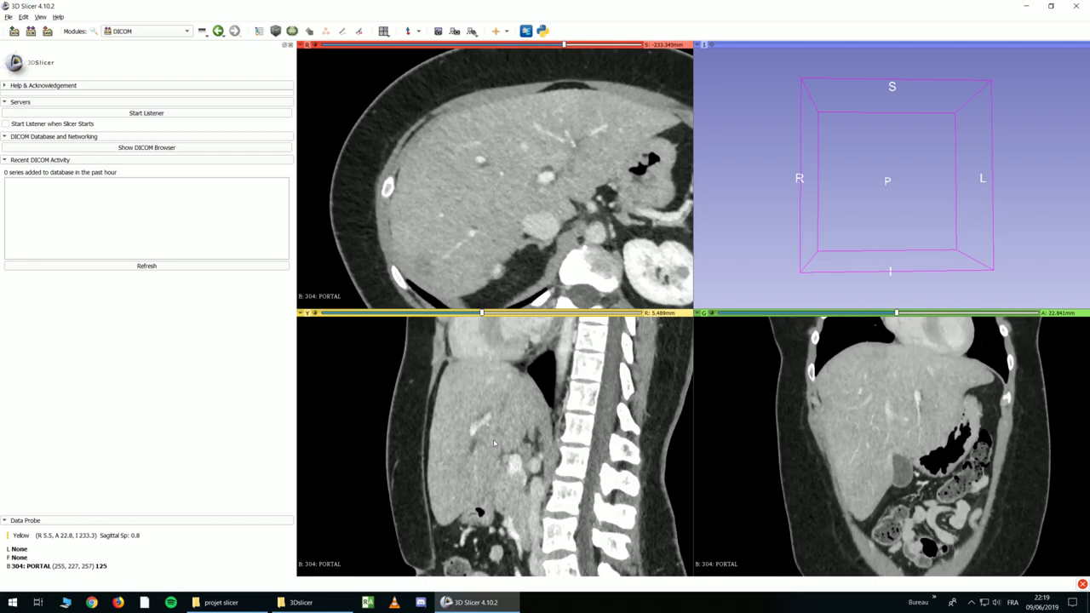
{"action": "mouse_move", "coordinate": [616, 436]}
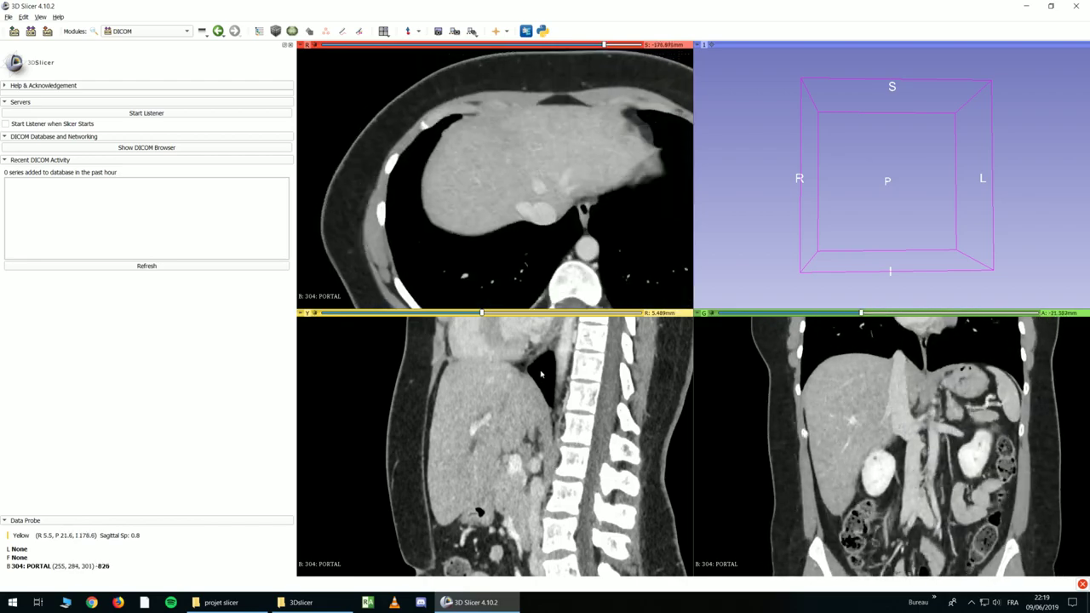
{"action": "mouse_move", "coordinate": [546, 414]}
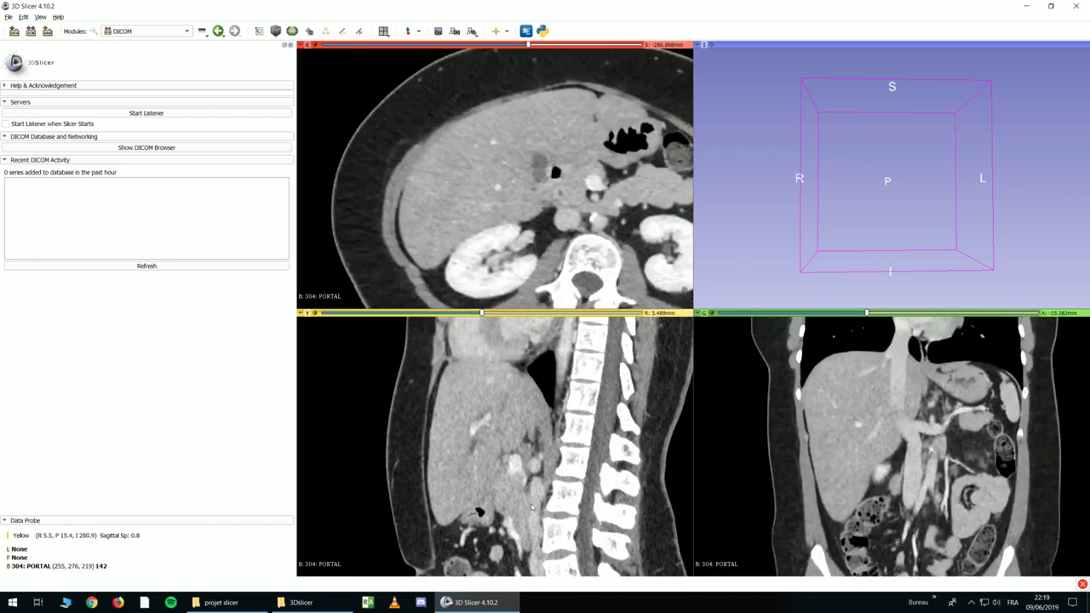
{"action": "mouse_move", "coordinate": [529, 440]}
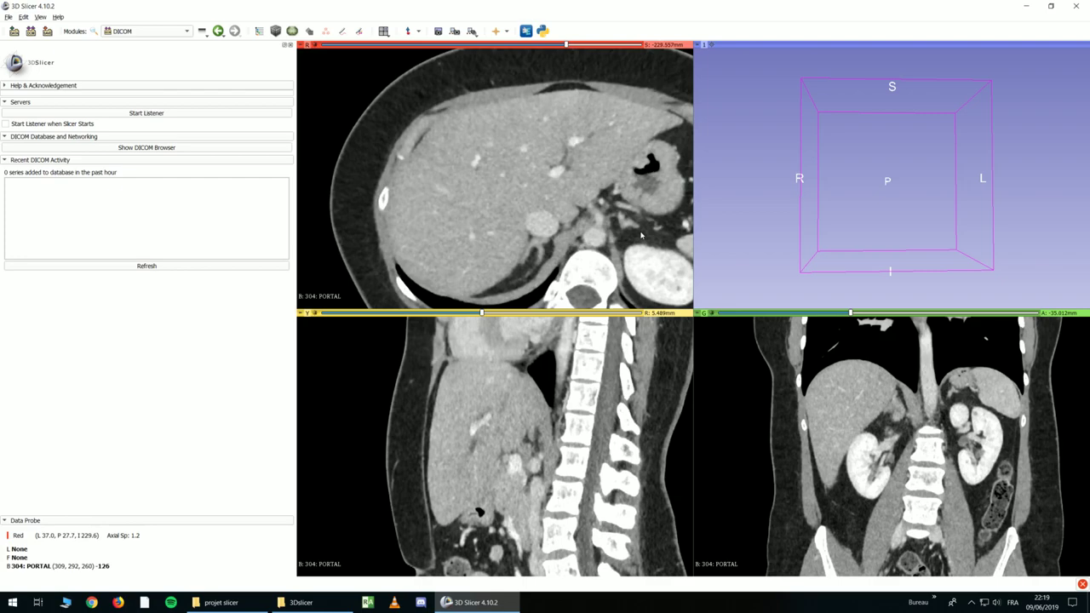
Step: Re-link all views with Shift to axial -224.4 mm, sagittal -10.0 mm and coronal -24.7 mm
{"action": "scroll", "coordinate": [642, 236], "scroll_direction": "down", "scroll_amount": 8}
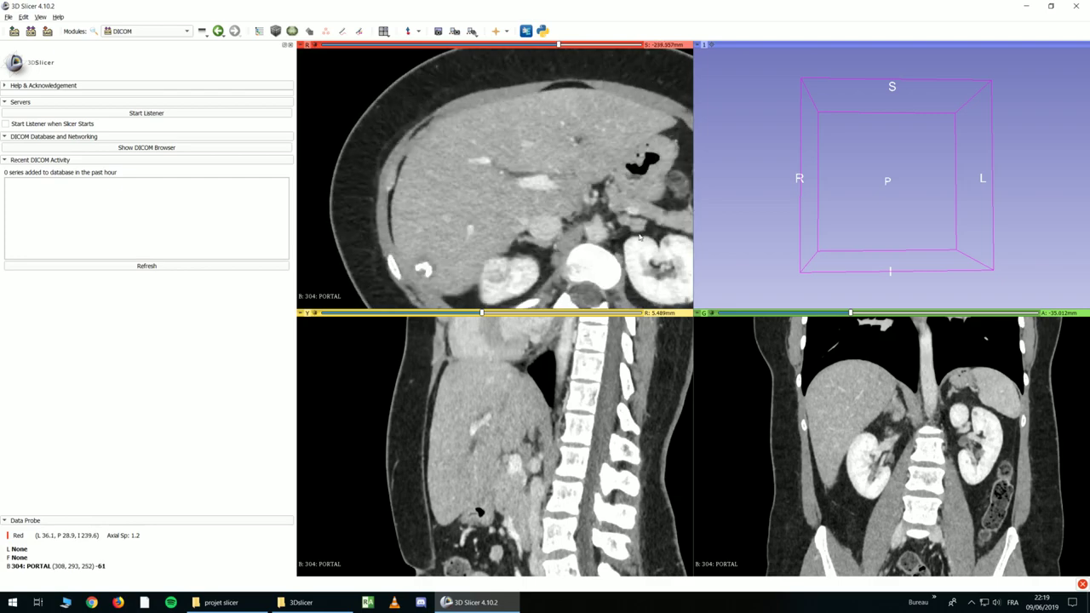
{"action": "scroll", "coordinate": [639, 238], "scroll_direction": "down", "scroll_amount": 1}
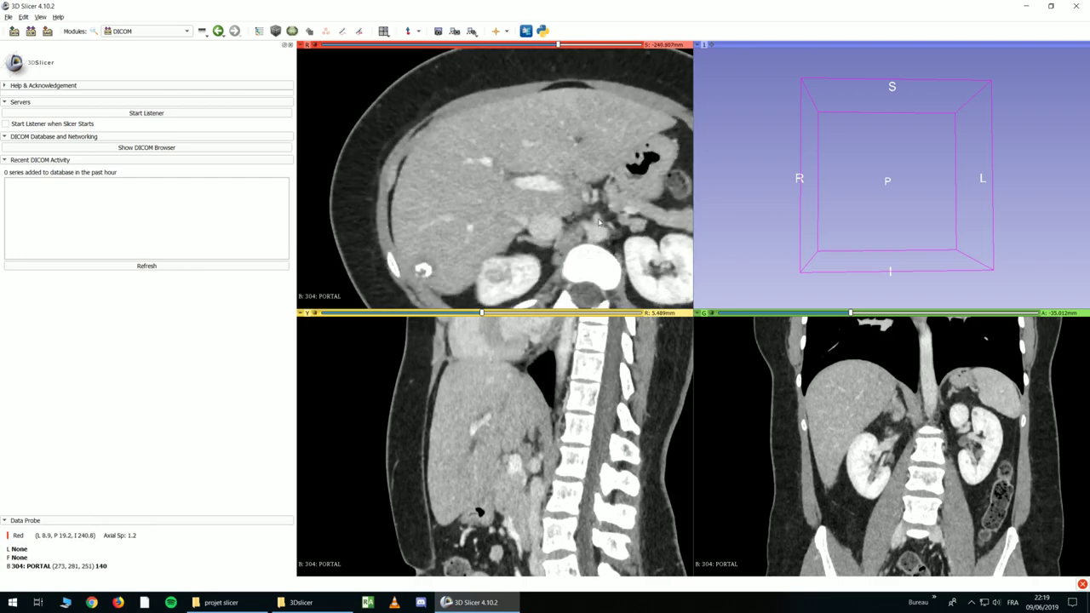
{"action": "key", "text": "shift"}
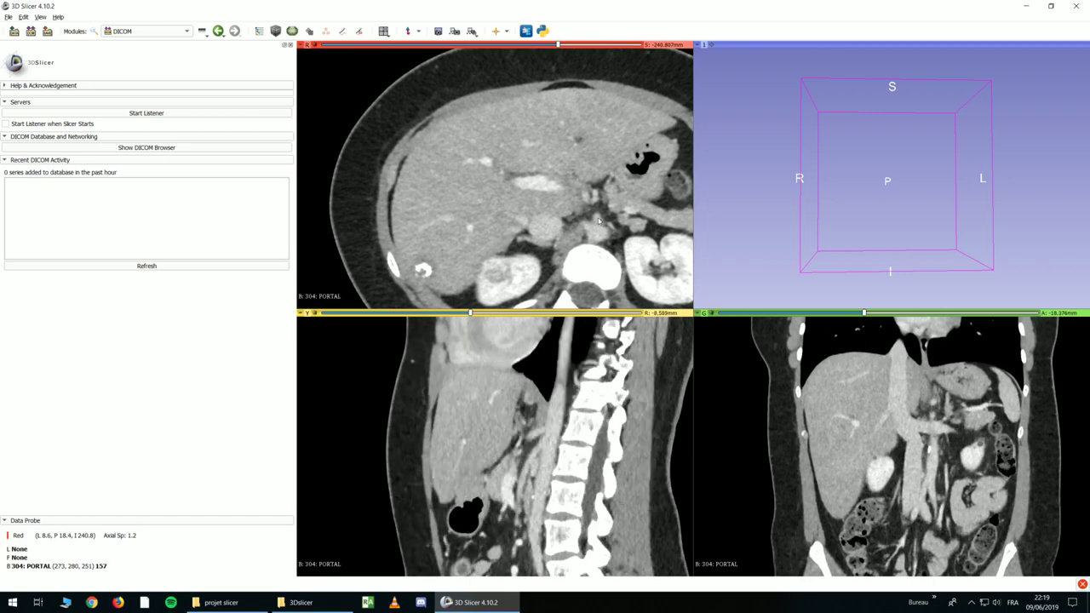
{"action": "key", "text": "shift"}
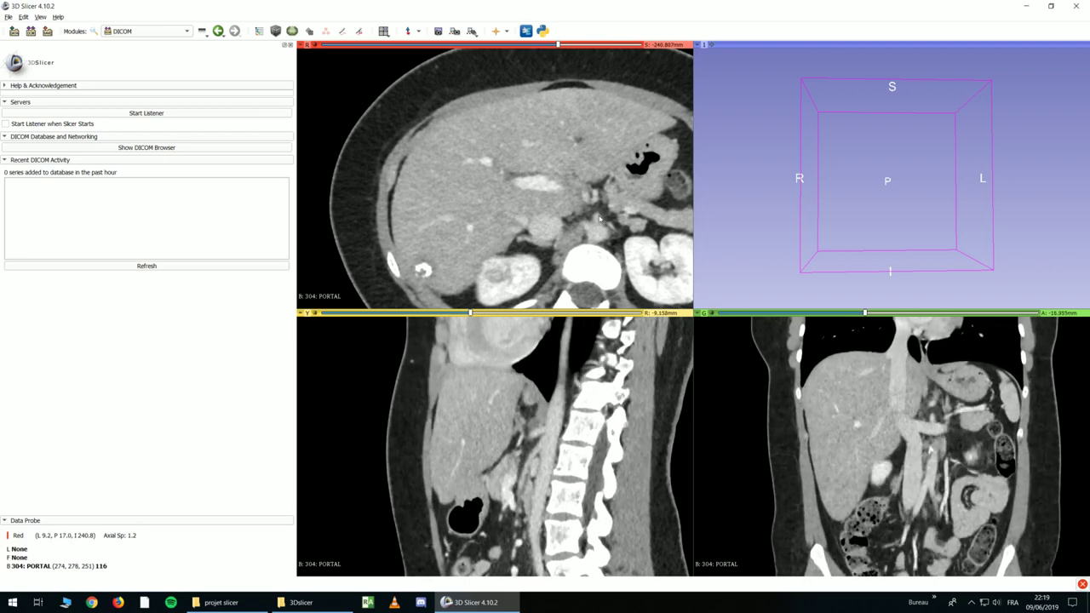
{"action": "key", "text": "shift"}
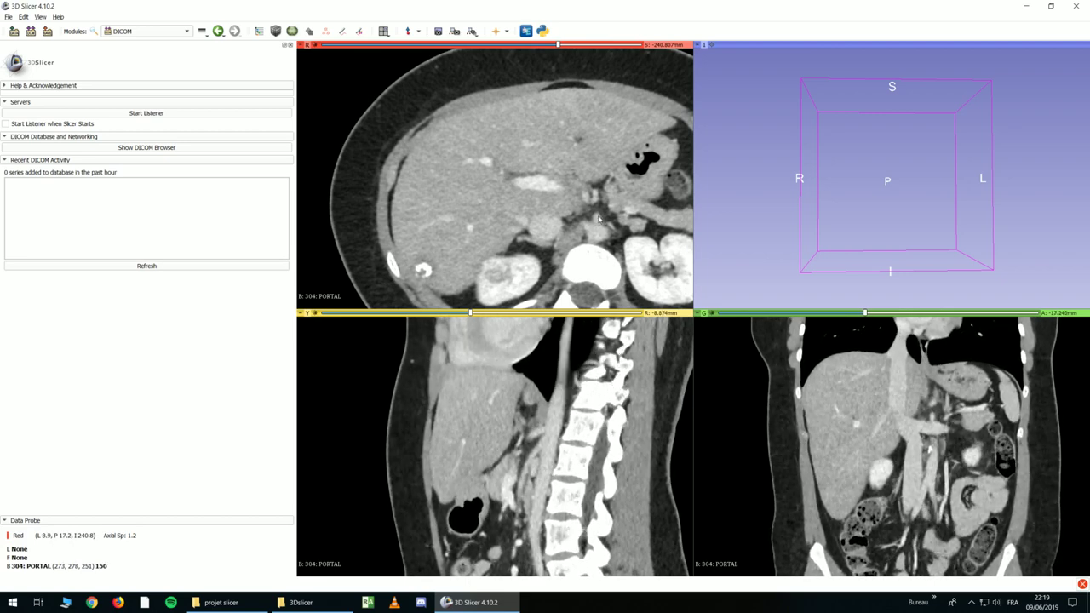
{"action": "key", "text": "shift"}
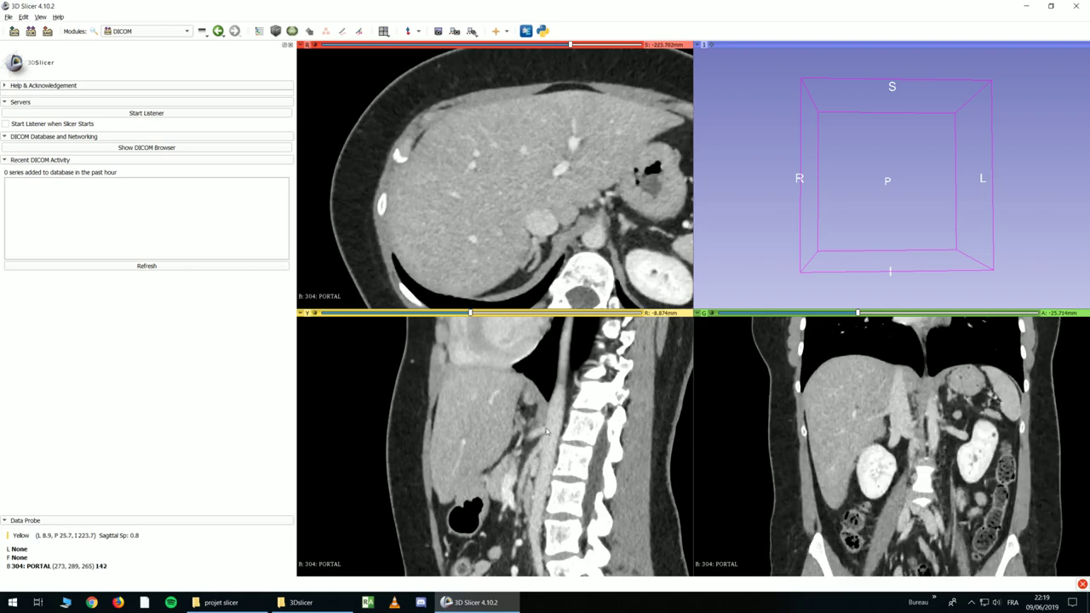
{"action": "key", "text": "shift"}
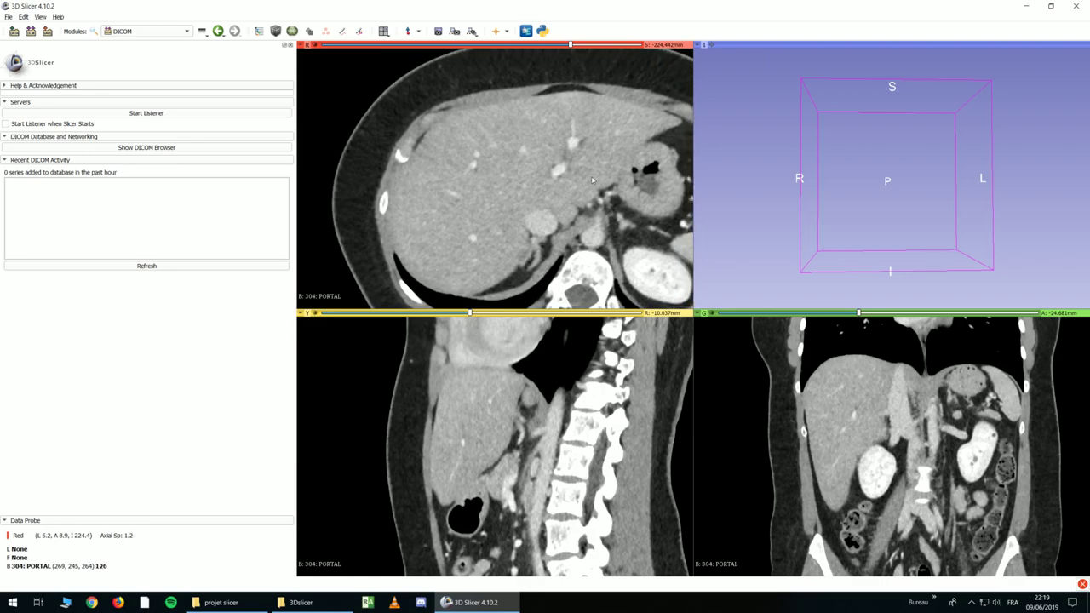
Step: Narrow and darken the window/level, then scroll the axial pane to about -235.7 mm
{"action": "left_click_drag", "start_coordinate": [592, 179], "coordinate": [553, 183]}
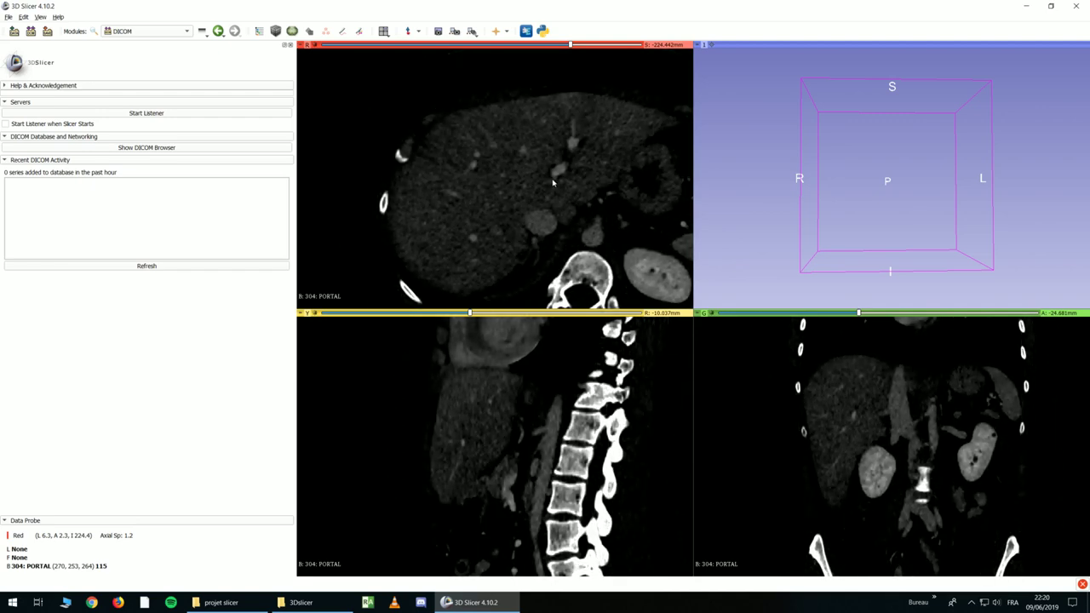
{"action": "scroll", "coordinate": [562, 187], "scroll_direction": "down", "scroll_amount": 8}
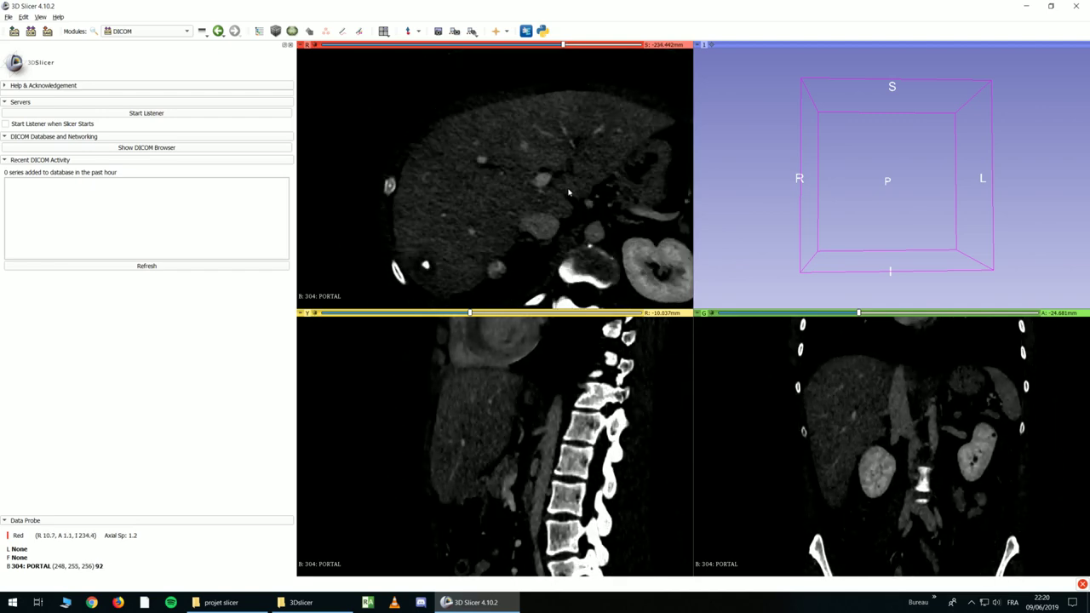
{"action": "scroll", "coordinate": [569, 191], "scroll_direction": "up", "scroll_amount": 4}
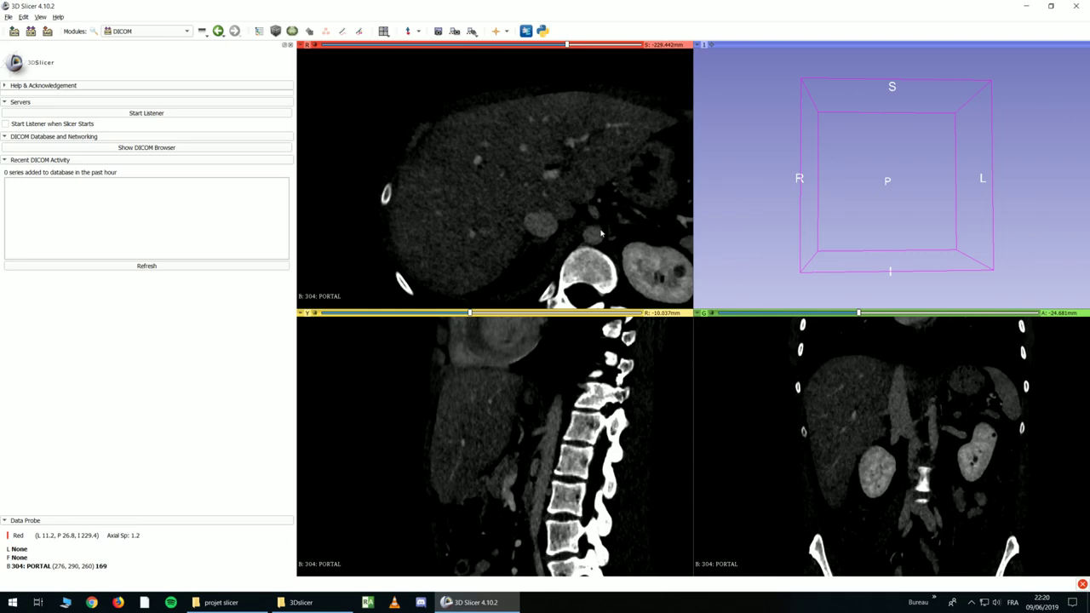
{"action": "scroll", "coordinate": [601, 230], "scroll_direction": "down", "scroll_amount": 6}
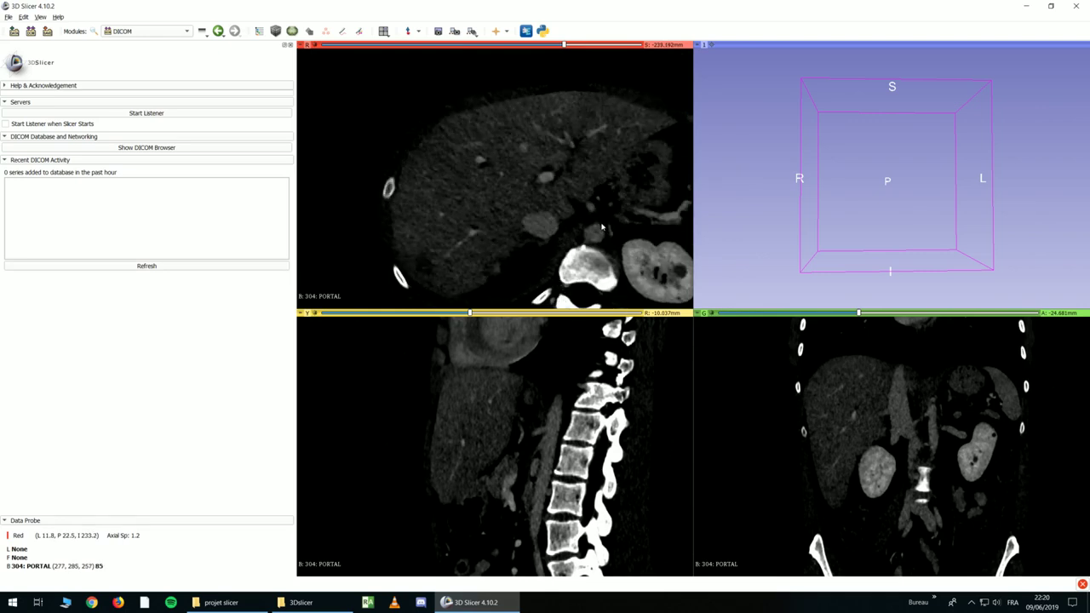
{"action": "scroll", "coordinate": [601, 226], "scroll_direction": "down", "scroll_amount": 11}
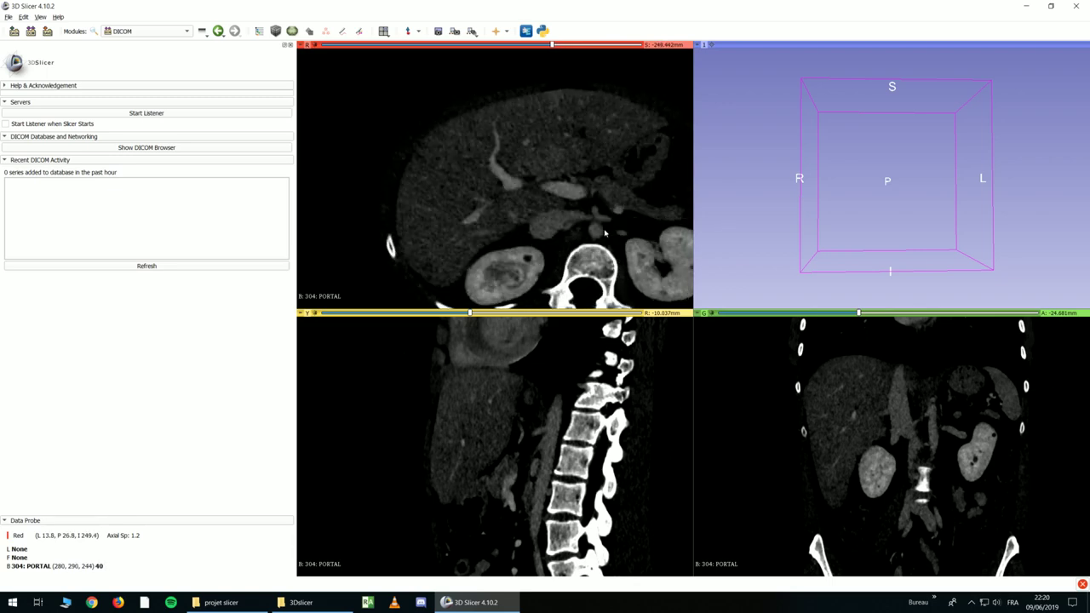
{"action": "scroll", "coordinate": [617, 246], "scroll_direction": "up", "scroll_amount": 11}
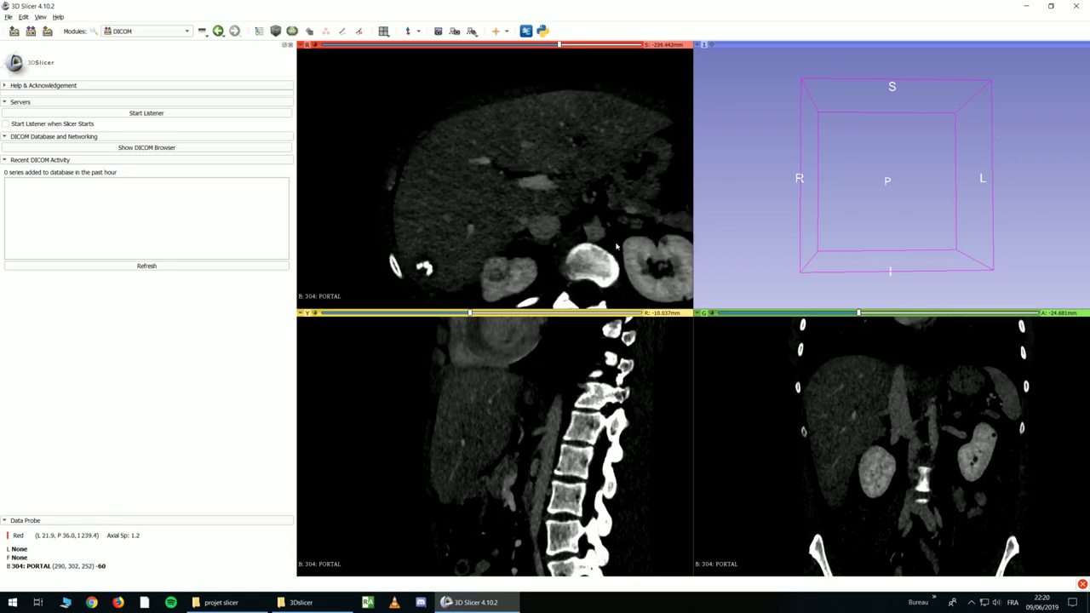
{"action": "scroll", "coordinate": [616, 246], "scroll_direction": "up", "scroll_amount": 3}
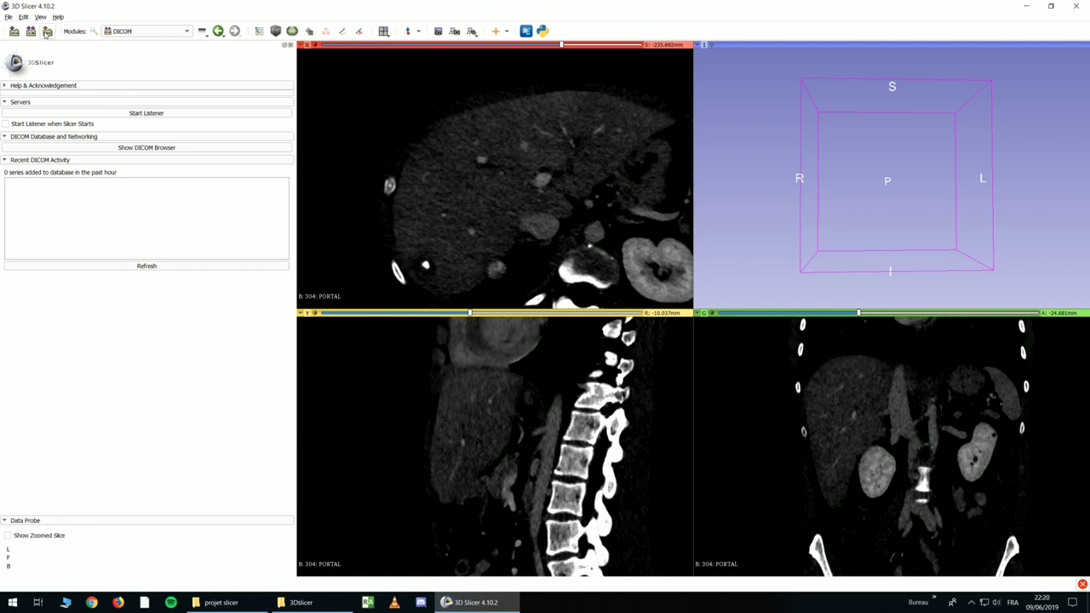
Step: Save the scene as the Medical Reality Bundle 2019-06-09-Scene.mrb in Documents
{"action": "left_click", "coordinate": [46, 31]}
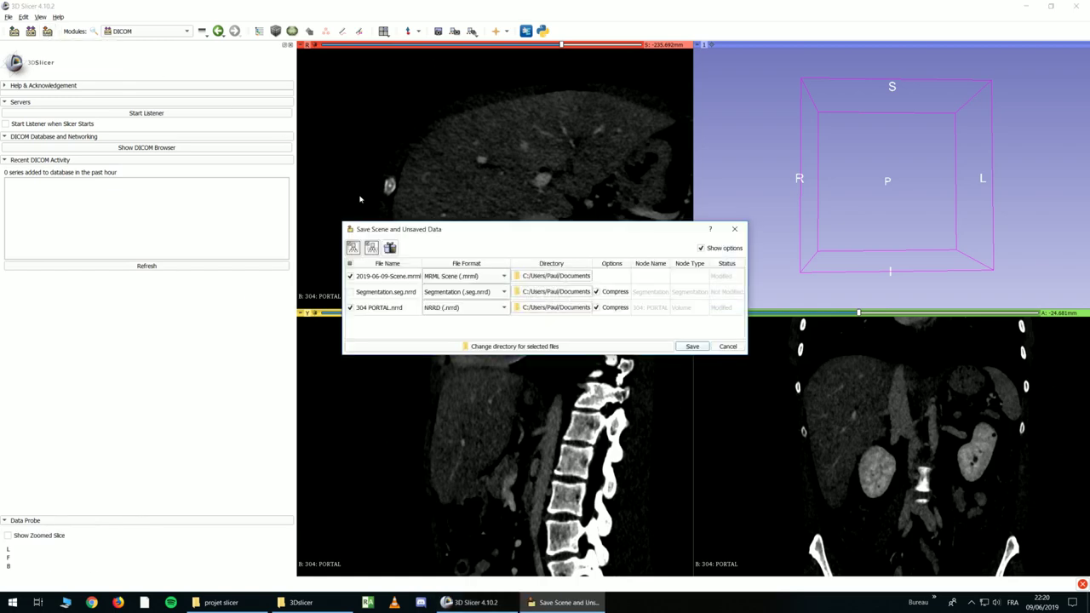
{"action": "left_click_drag", "start_coordinate": [486, 233], "coordinate": [529, 202]}
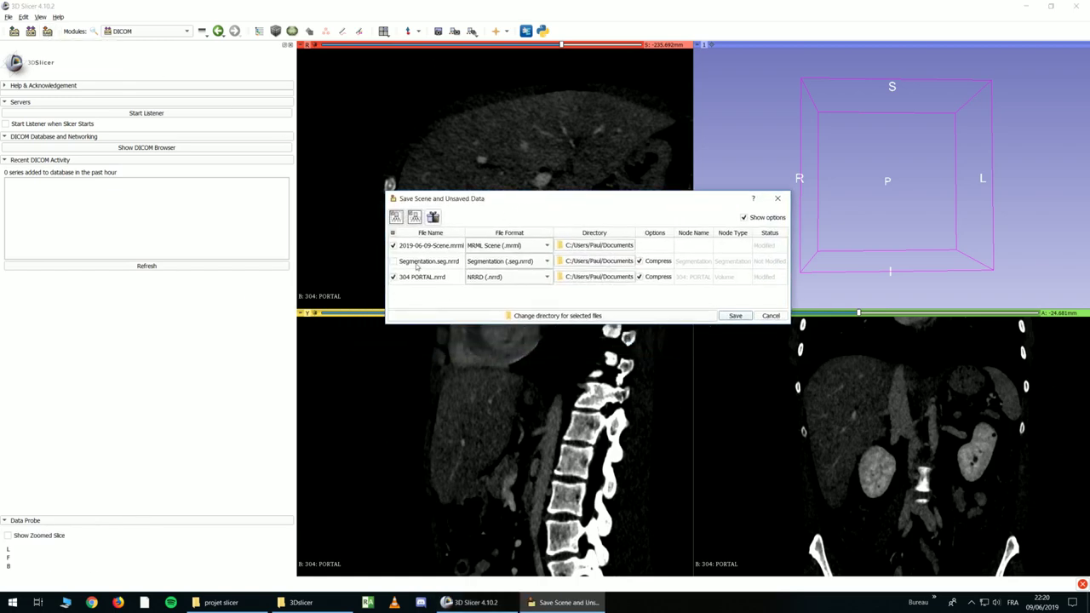
{"action": "left_click_drag", "start_coordinate": [791, 325], "coordinate": [876, 501]}
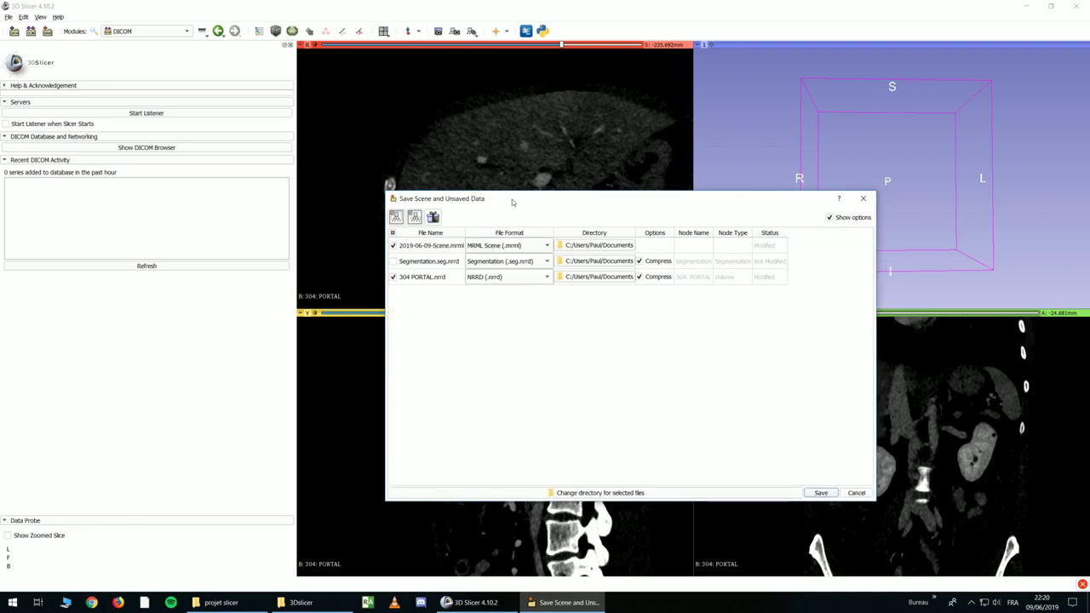
{"action": "left_click_drag", "start_coordinate": [511, 200], "coordinate": [522, 194]}
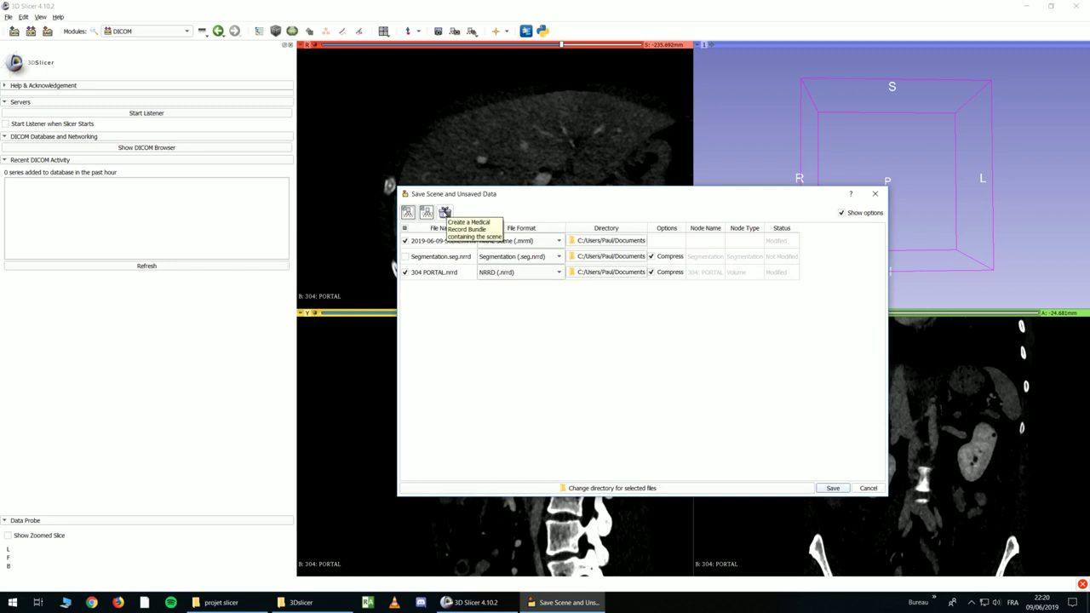
{"action": "left_click", "coordinate": [445, 212]}
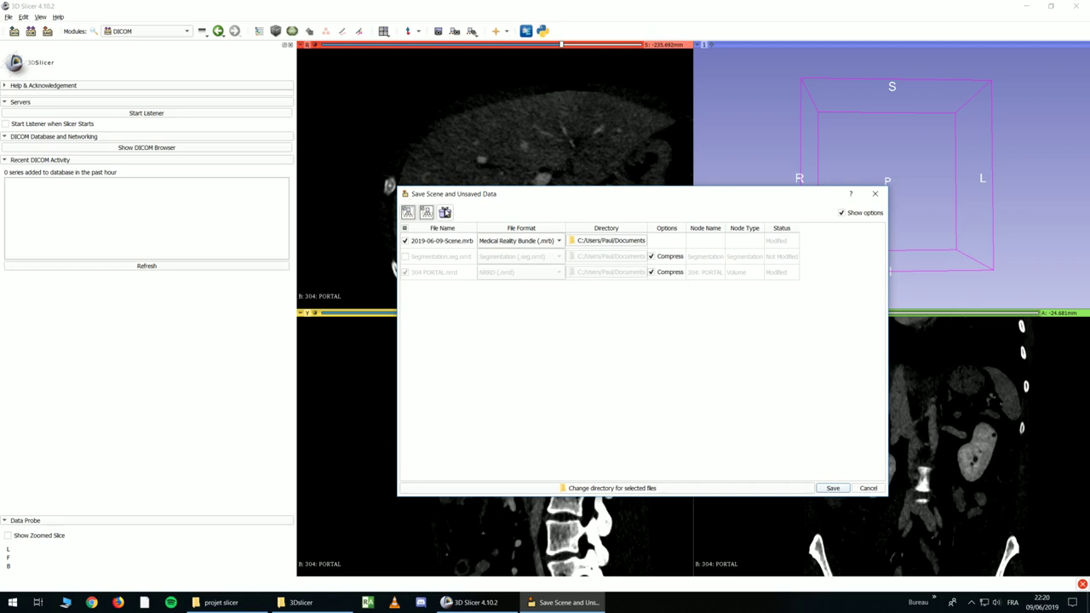
{"action": "left_click_drag", "start_coordinate": [487, 199], "coordinate": [440, 191]}
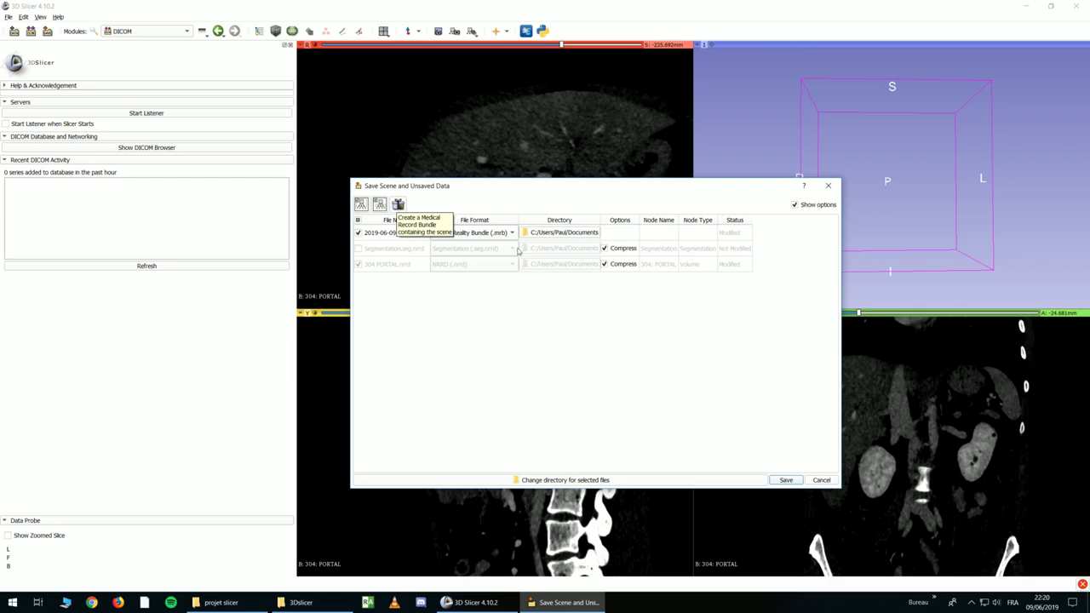
{"action": "left_click", "coordinate": [783, 480]}
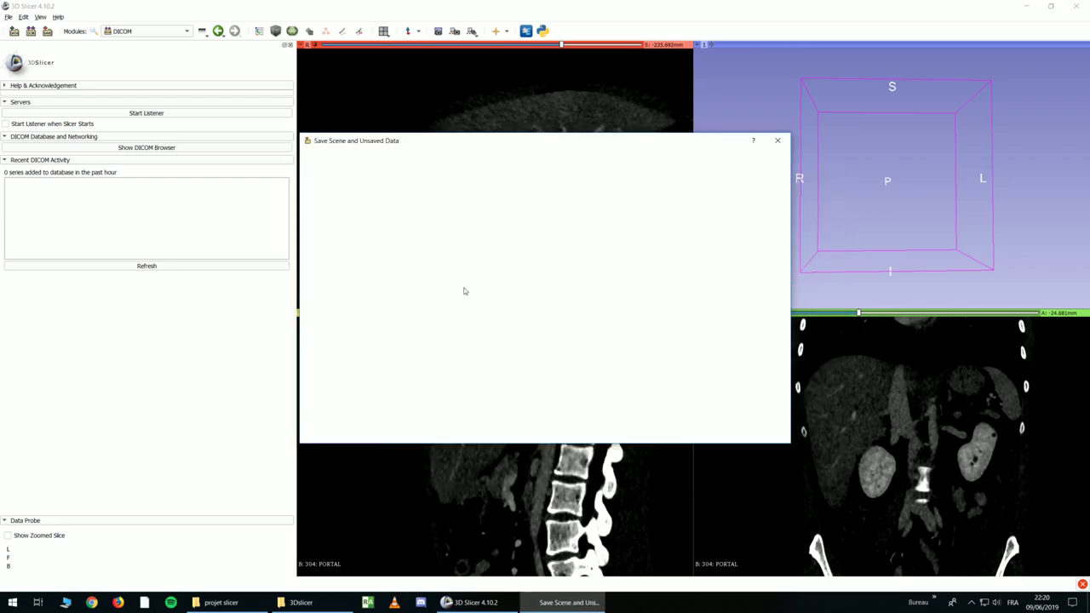